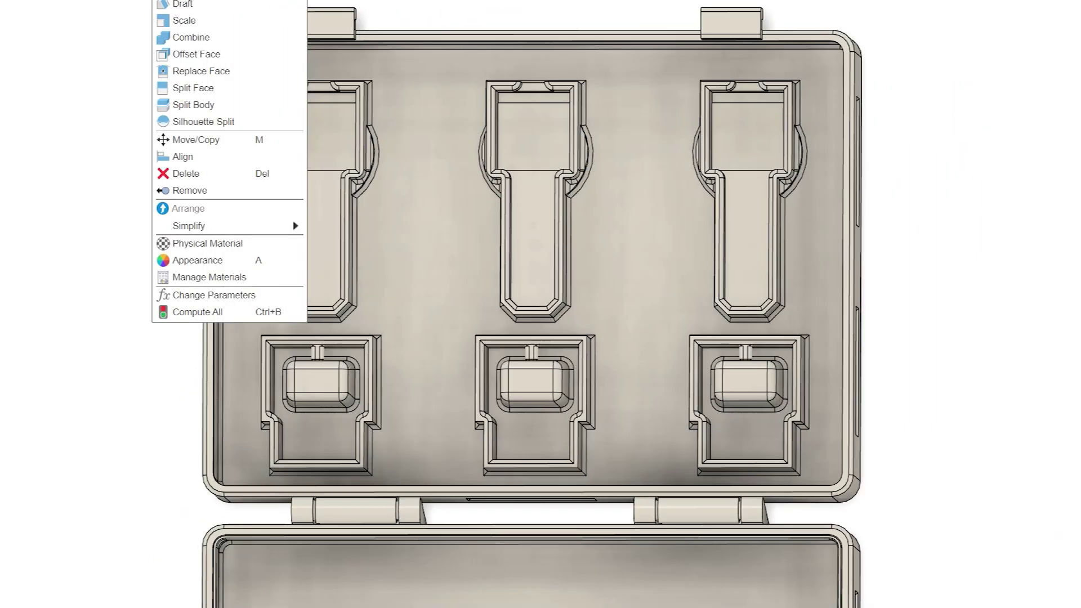
# Step: Step the HotEndQty parameter through 1, 3 and finally 4, giving the tray four hot-end slots
pyautogui.click(239, 295)
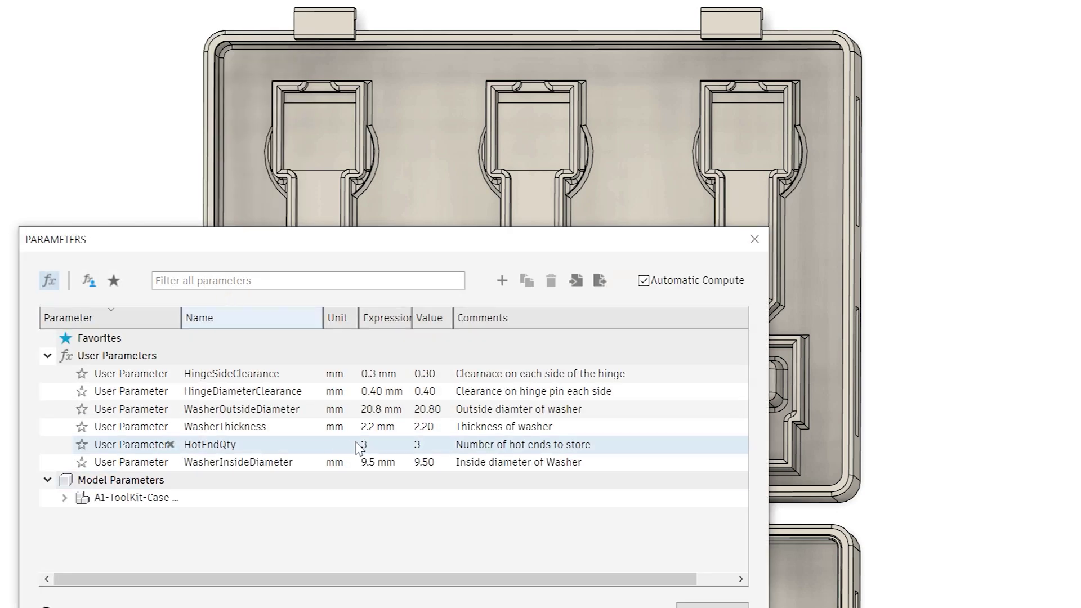
pyautogui.click(366, 445)
pyautogui.write('1')
pyautogui.press('Return')
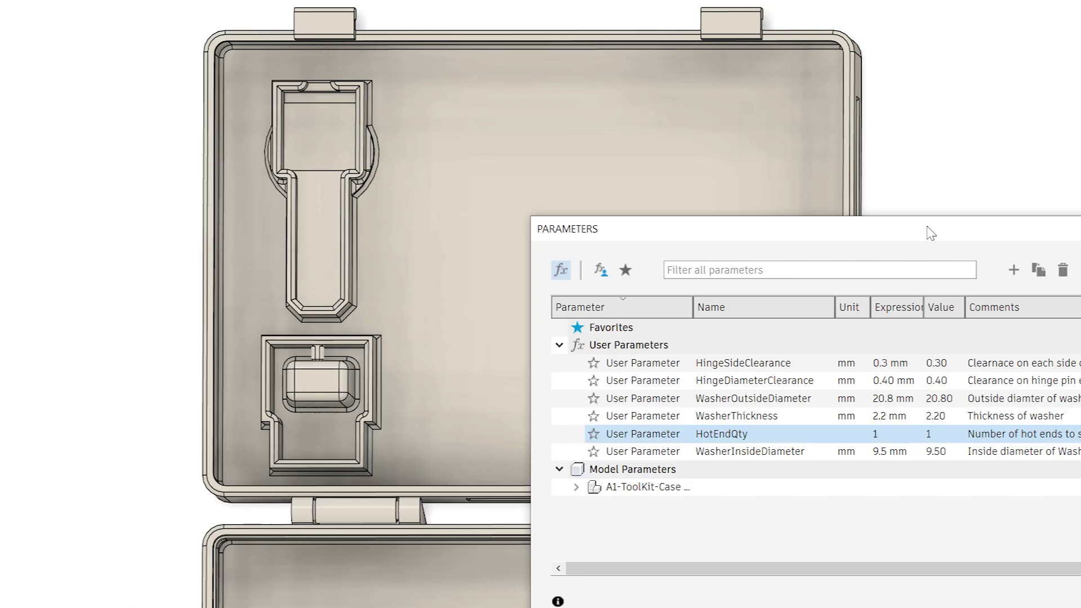
pyautogui.moveTo(930, 233); pyautogui.dragTo(838, 188)
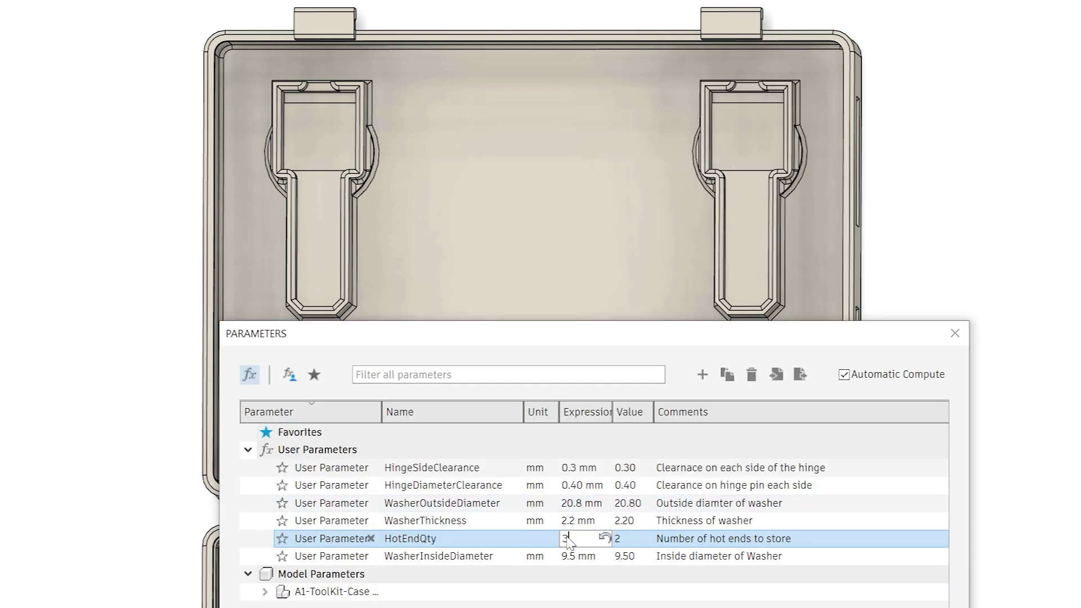
pyautogui.press('Return')
pyautogui.doubleClick(570, 539)
pyautogui.write('4')
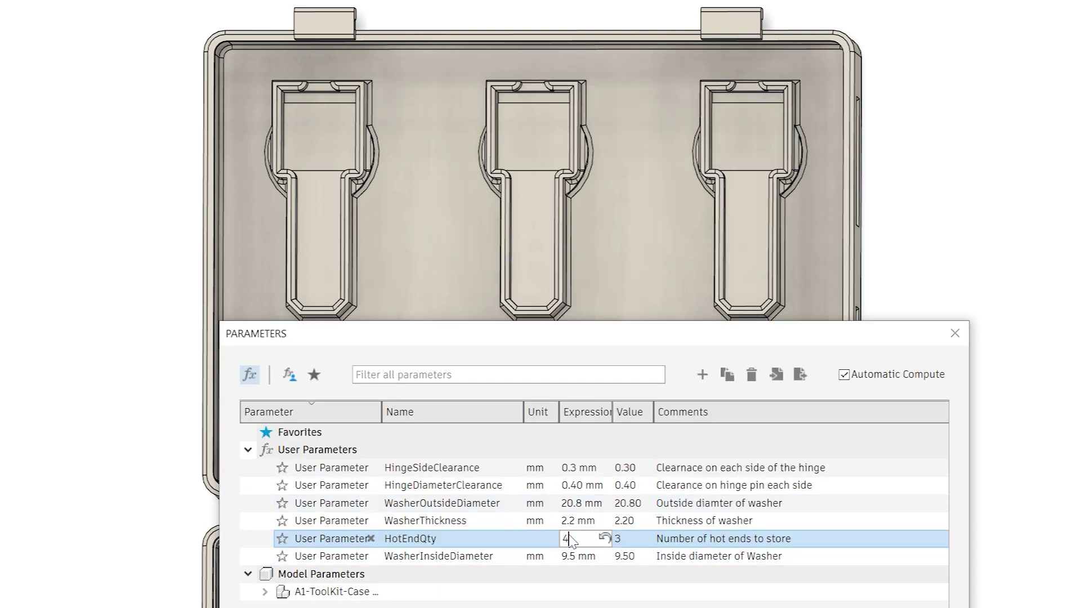
pyautogui.press('Return')
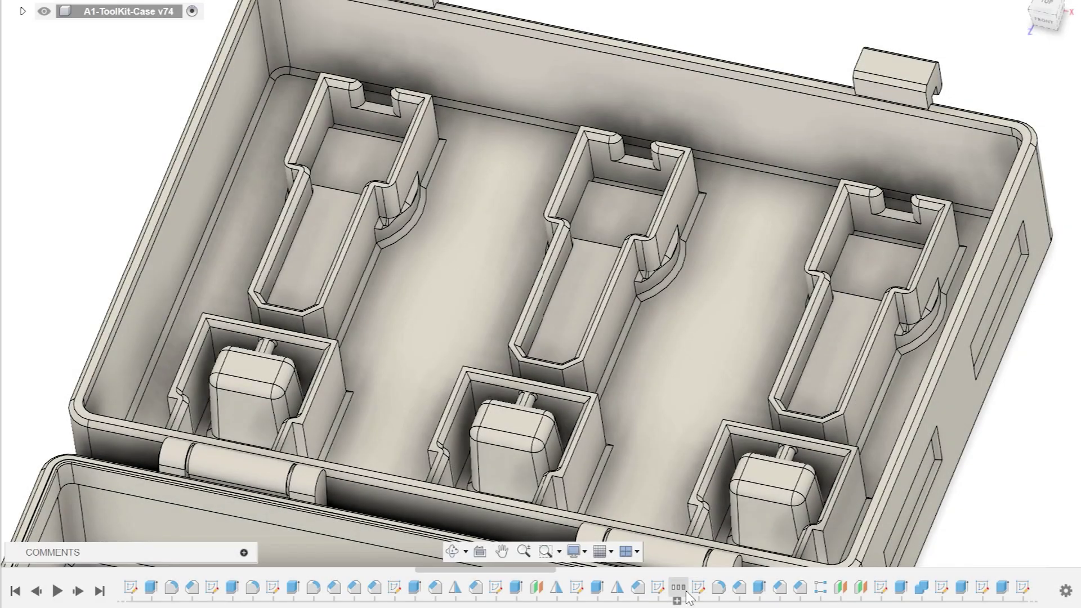
# Step: Delete a history feature, then set washer outside diameter 19.7, thickness 2 and inside diameter 9
pyautogui.click(686, 592)
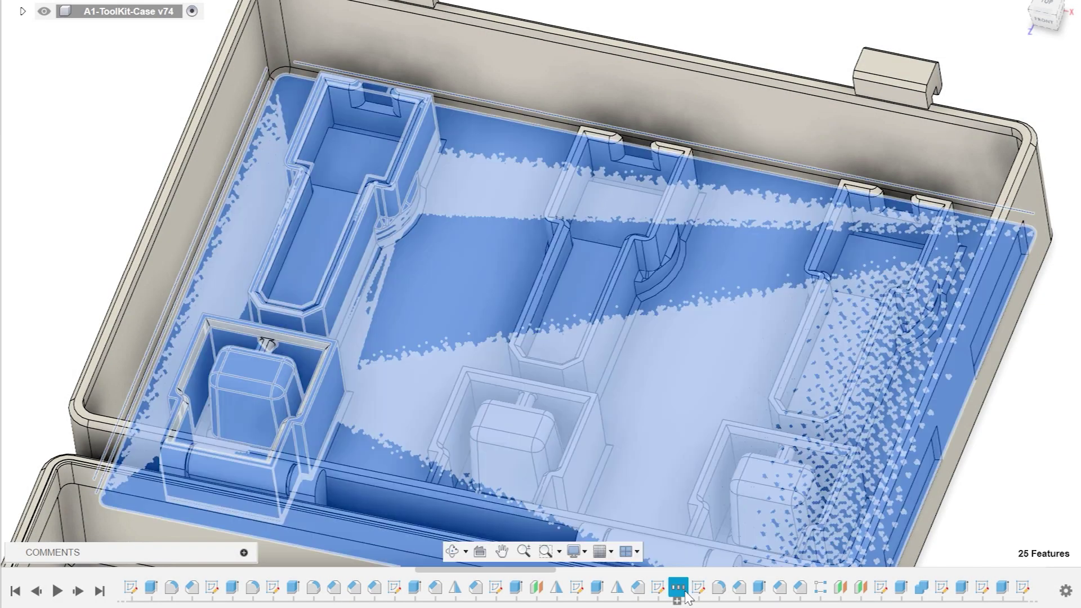
pyautogui.press('Delete')
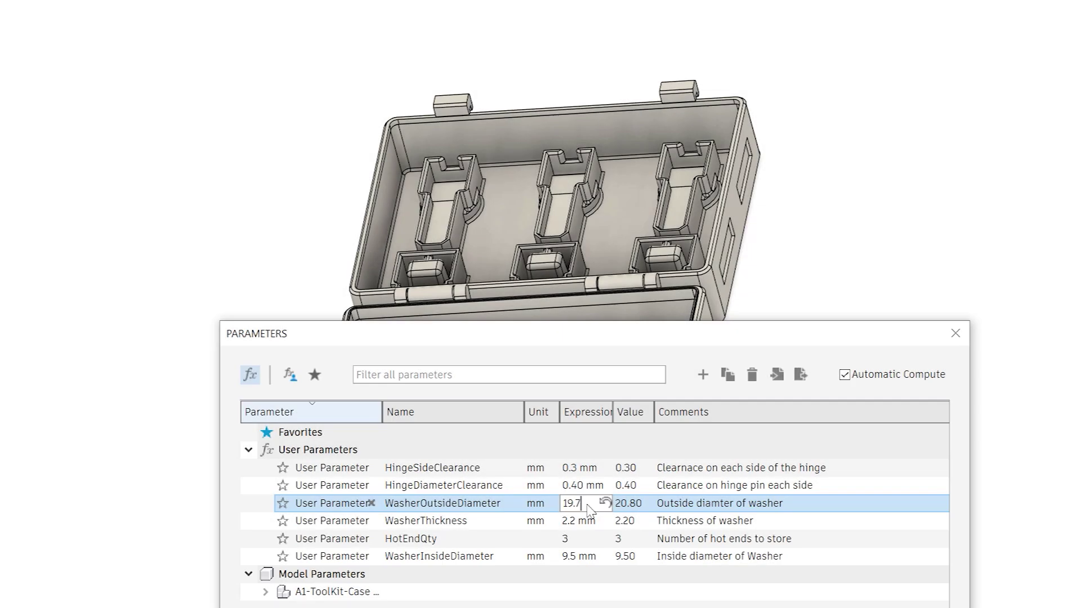
pyautogui.click(569, 520)
pyautogui.click(570, 520)
pyautogui.write('2')
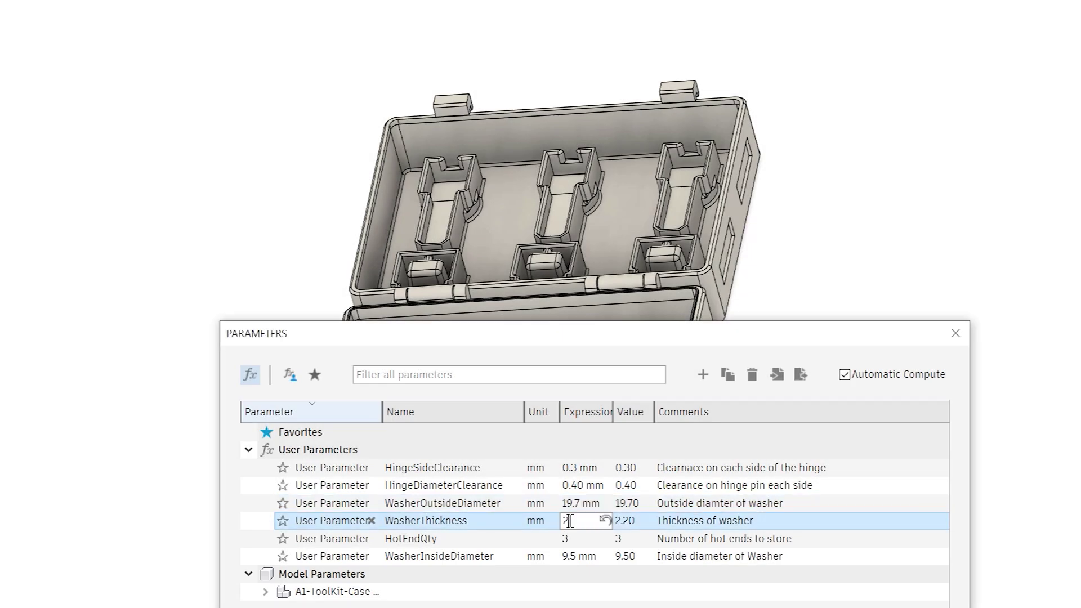
pyautogui.press('Return')
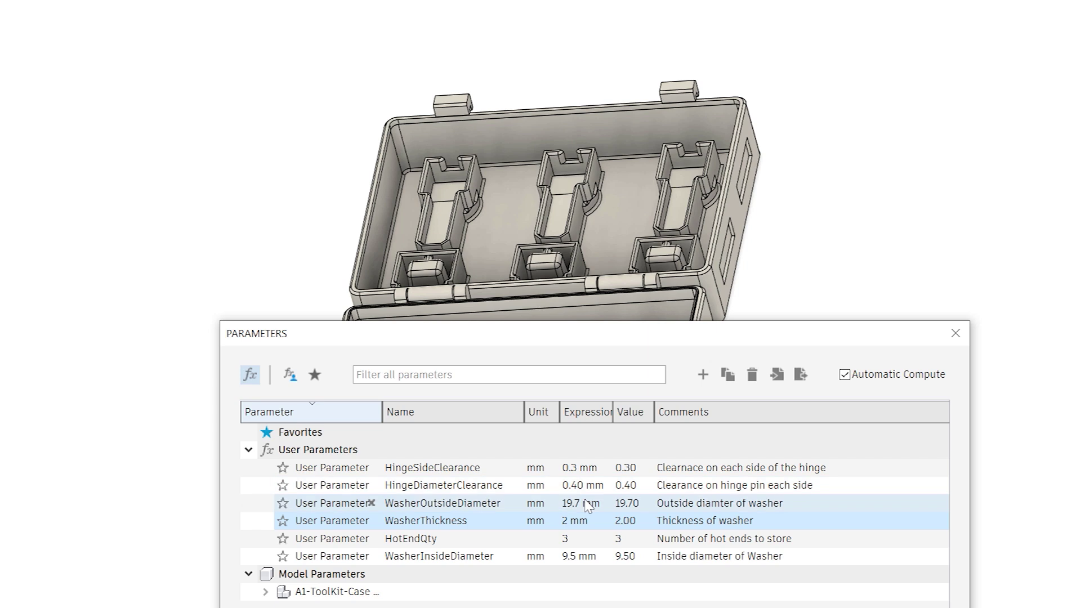
pyautogui.doubleClick(580, 555)
pyautogui.write('9')
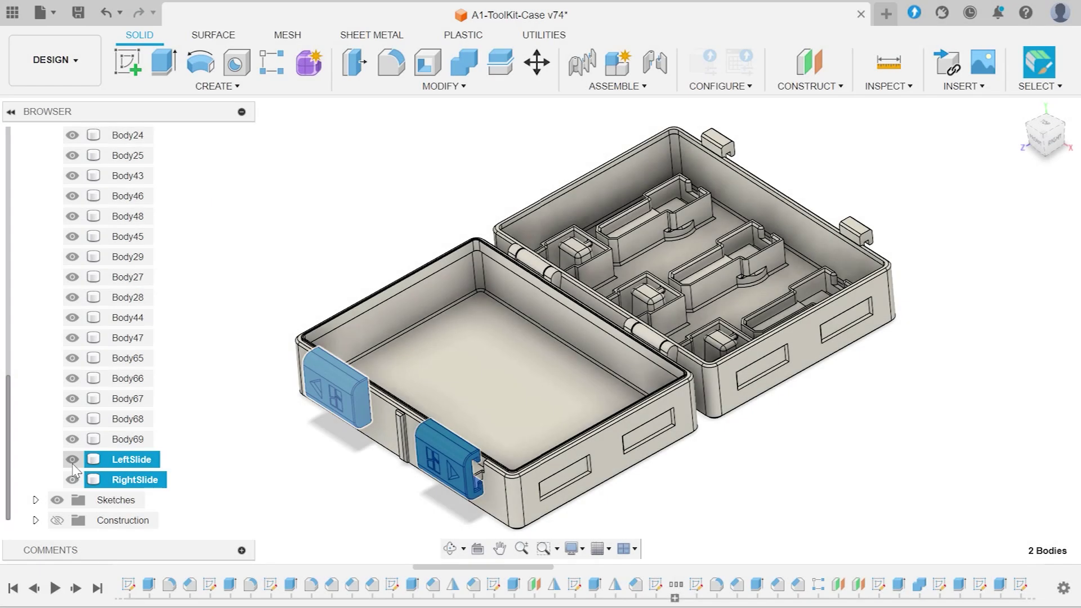
# Step: Hide both slide clips and export the case as the STEP file A1-ToolKit-Case v74.step
pyautogui.click(254, 353)
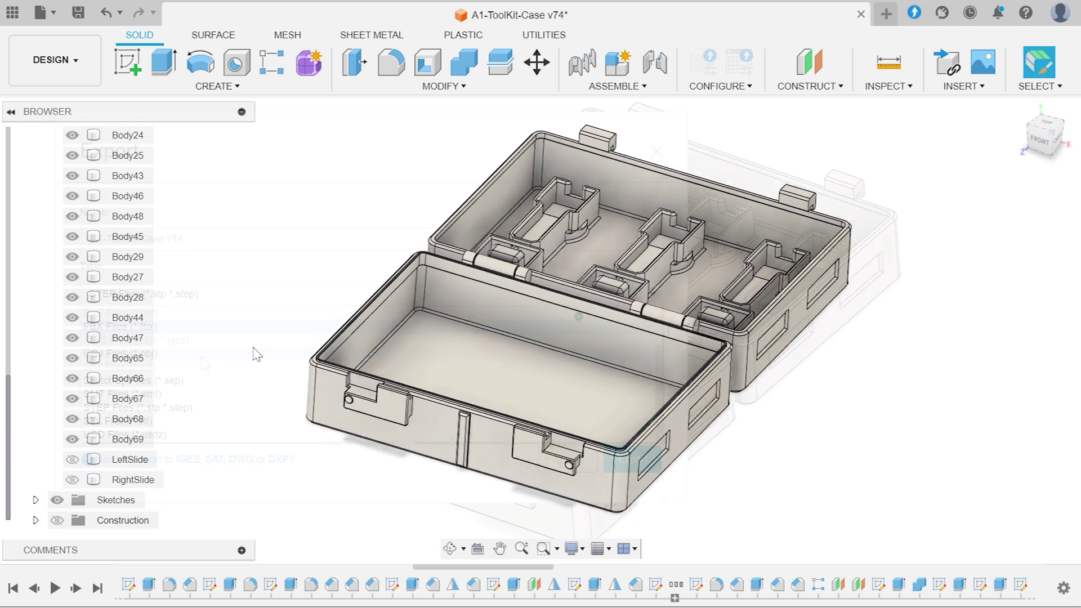
pyautogui.click(138, 407)
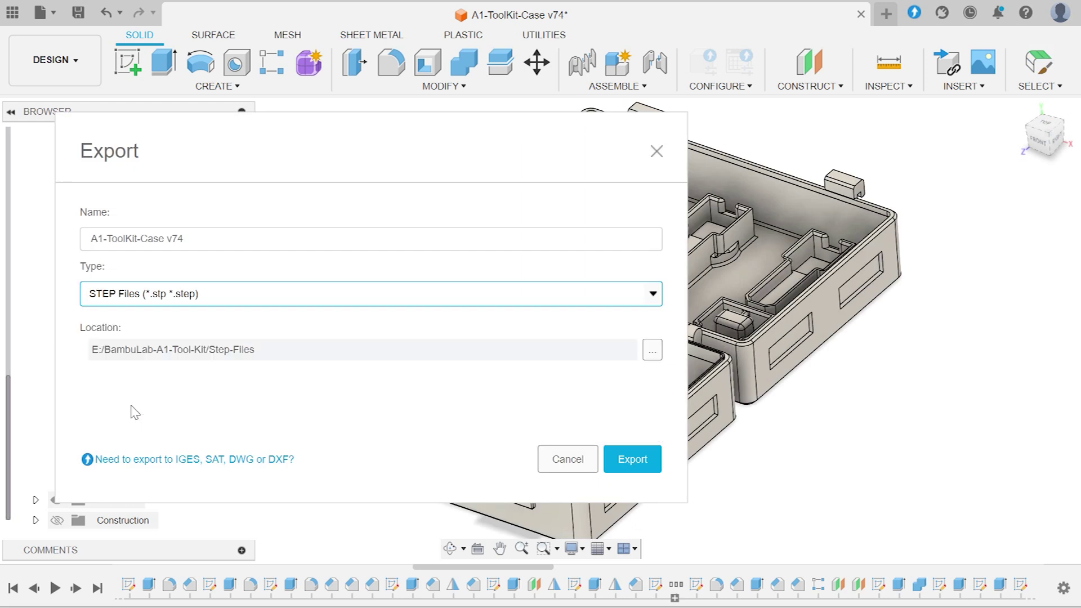
pyautogui.click(632, 458)
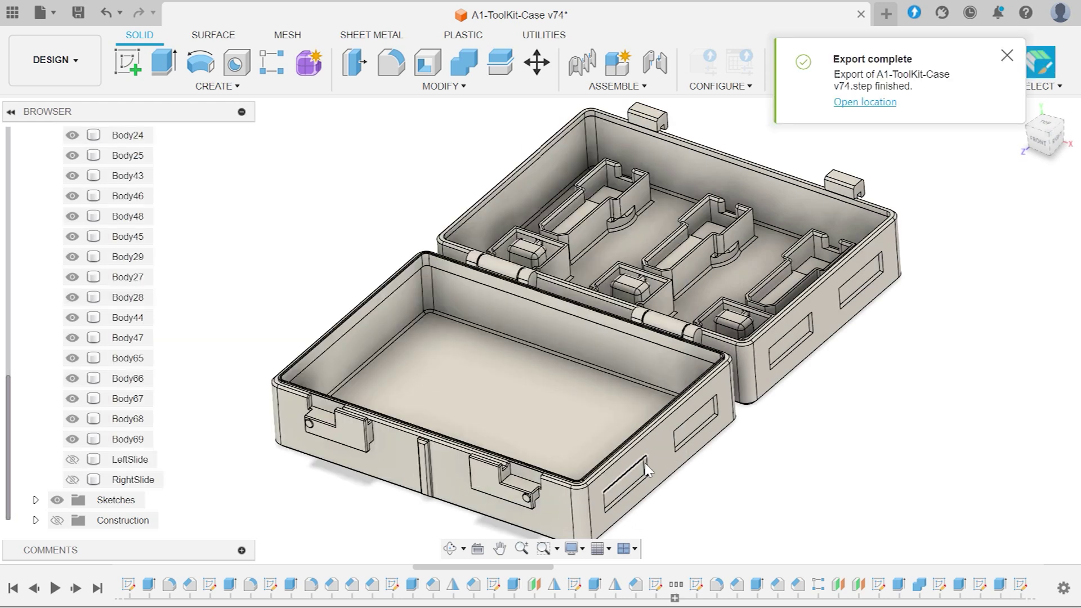
# Step: Show LeftSlide and RightSlide, hide every other body, and fit the view to the slides
pyautogui.click(72, 479)
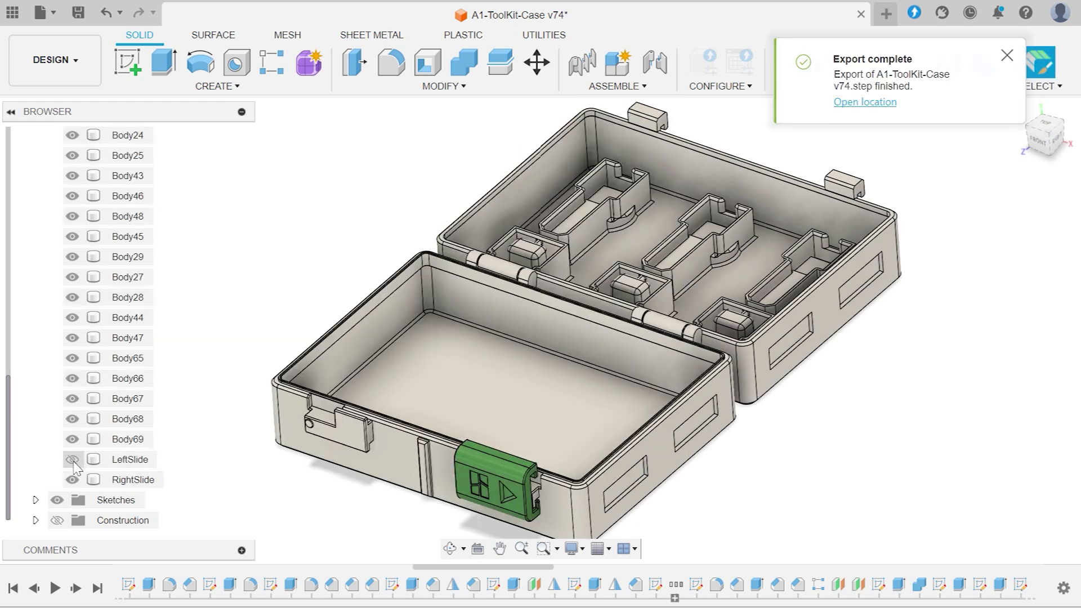
pyautogui.click(72, 460)
pyautogui.click(72, 439)
pyautogui.click(73, 419)
pyautogui.click(72, 399)
pyautogui.click(72, 379)
pyautogui.click(72, 358)
pyautogui.click(72, 337)
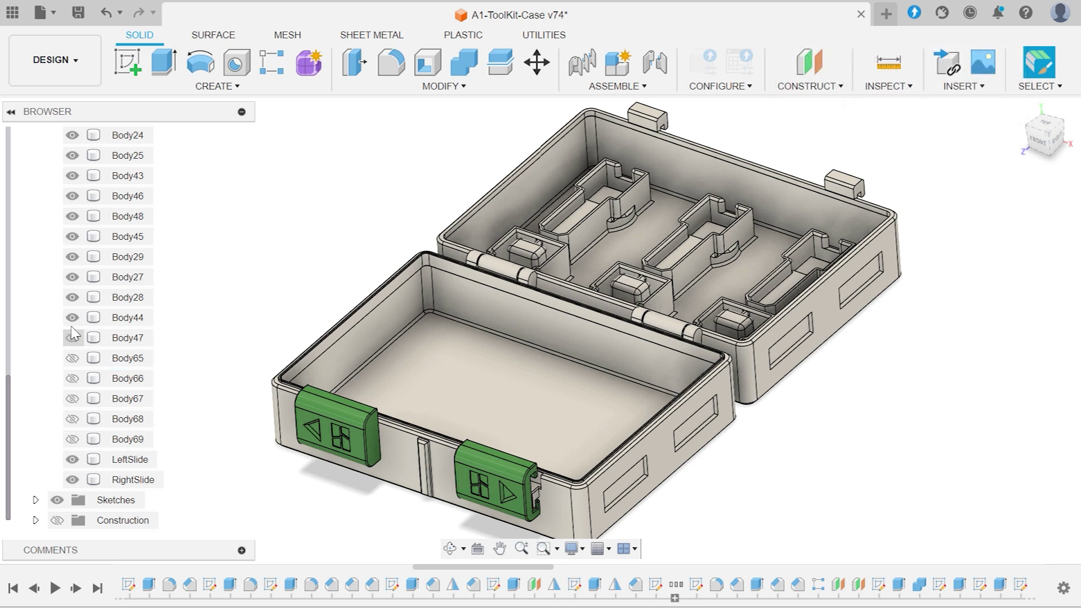
pyautogui.click(72, 317)
pyautogui.click(72, 297)
pyautogui.click(72, 277)
pyautogui.click(72, 256)
pyautogui.click(72, 236)
pyautogui.click(72, 216)
pyautogui.click(72, 196)
pyautogui.click(72, 175)
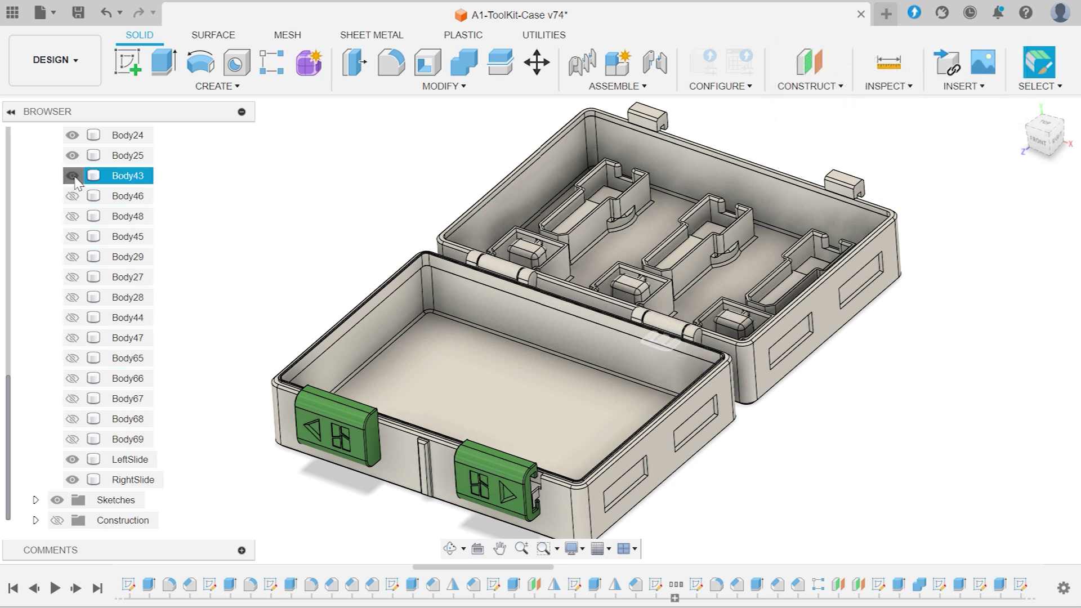
pyautogui.click(72, 156)
pyautogui.click(72, 135)
pyautogui.scroll(5, 72, 169)
pyautogui.press('F6')
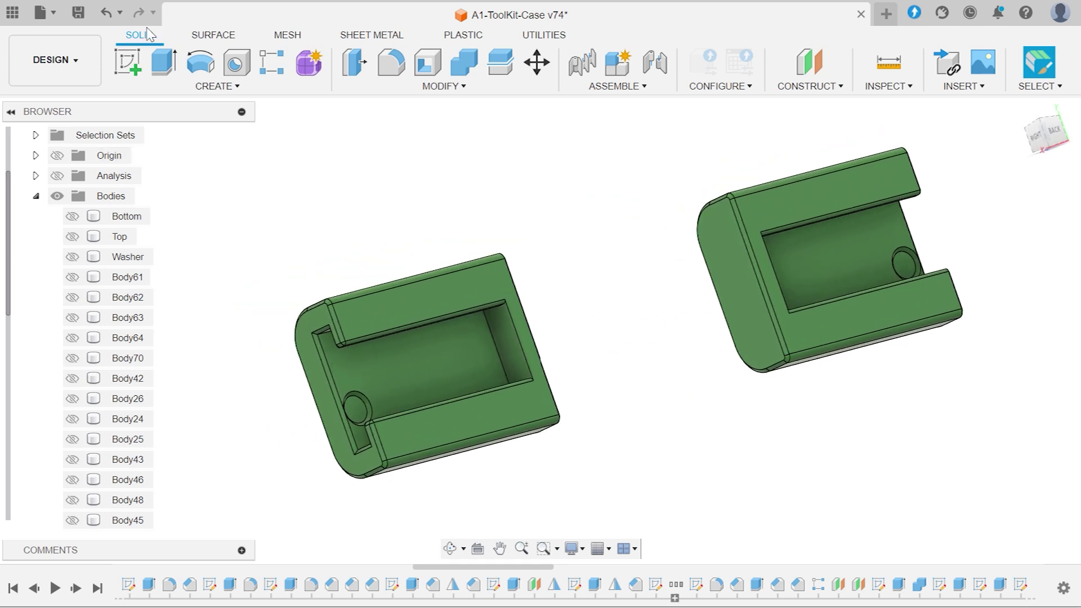
# Step: Export the visible slides as the STEP file A1-ToolKit-Case-Slides.step
pyautogui.click(56, 16)
pyautogui.click(65, 225)
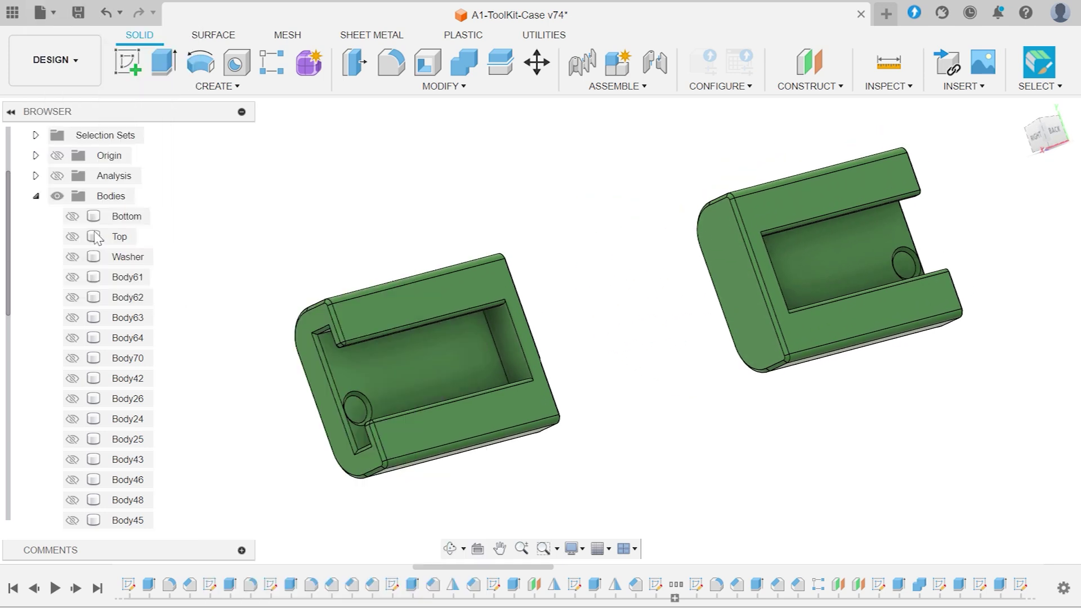
pyautogui.click(139, 238)
pyautogui.doubleClick(175, 239)
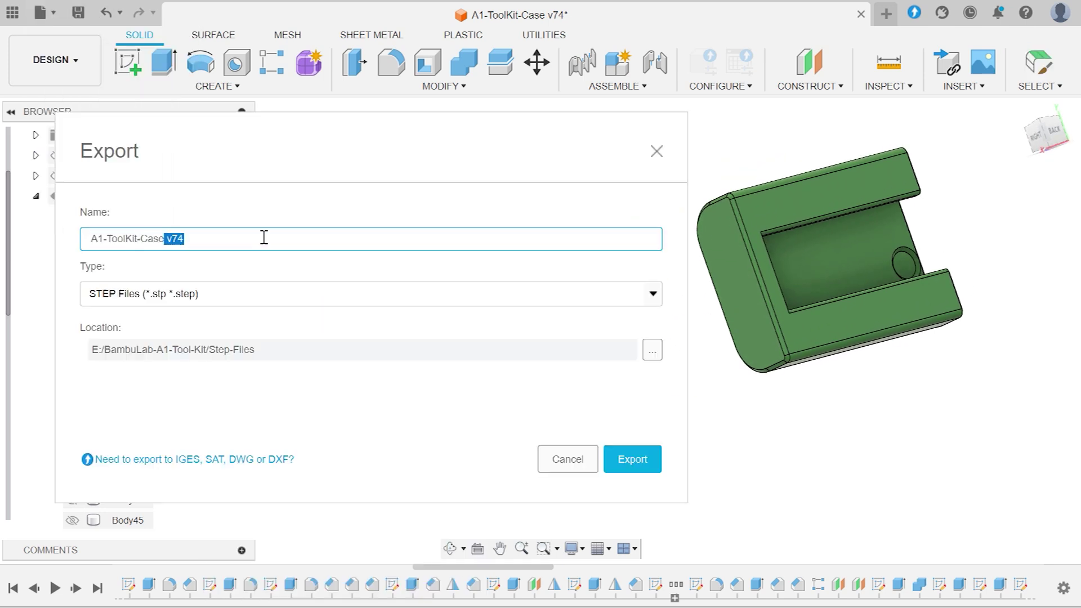
pyautogui.press('BackSpace')
pyautogui.press('BackSpace')
pyautogui.write('-Slides')
pyautogui.press('Return')
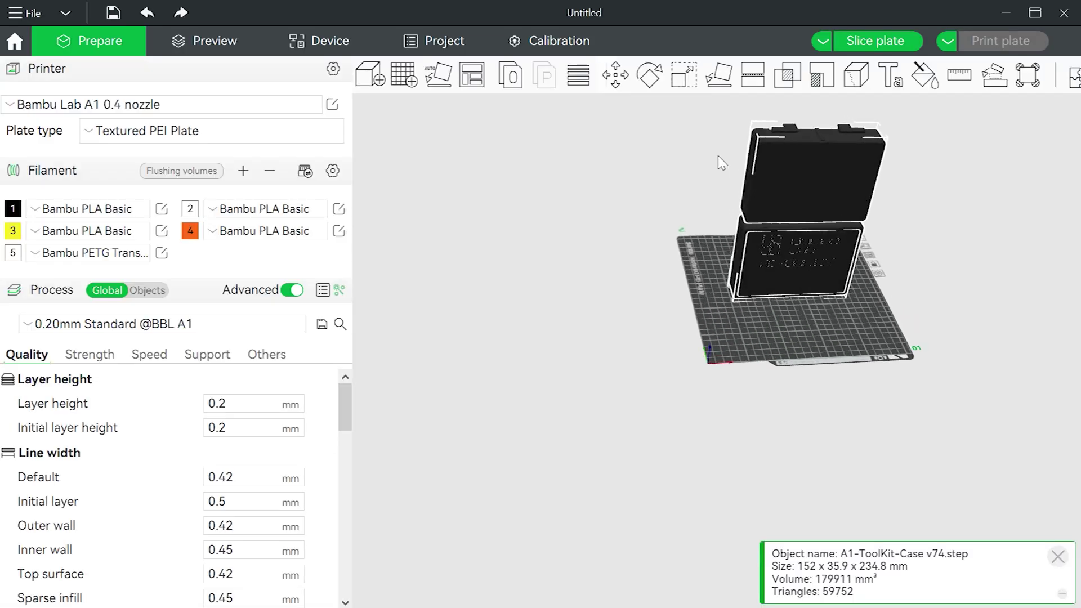
# Step: Lay the imported case flat on the plate and set filament 1 to green
pyautogui.moveTo(719, 162); pyautogui.dragTo(448, 90)
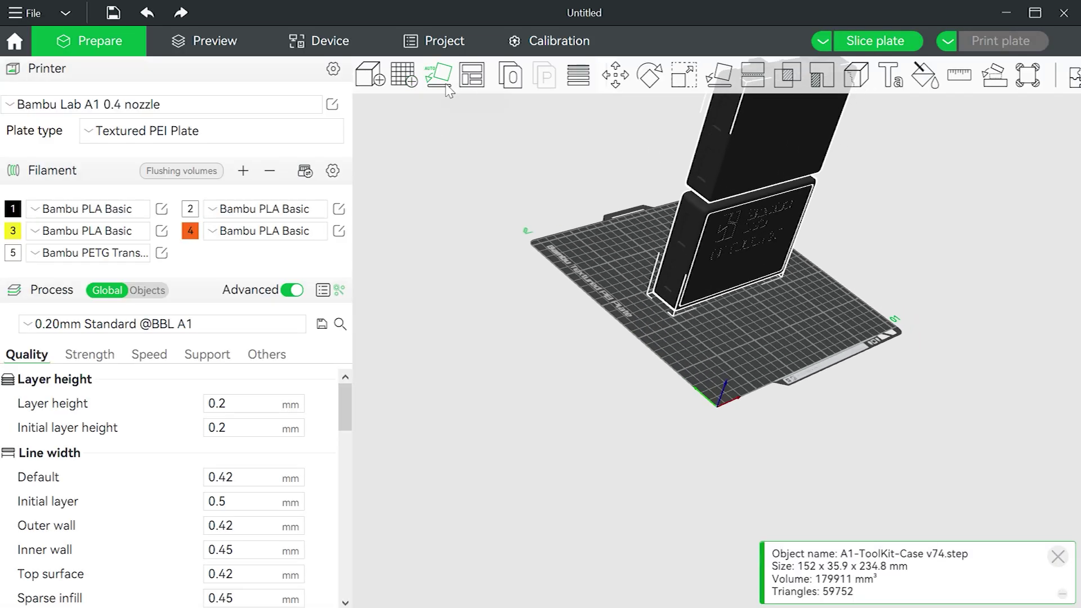
pyautogui.click(446, 87)
pyautogui.scroll(5, 442, 86)
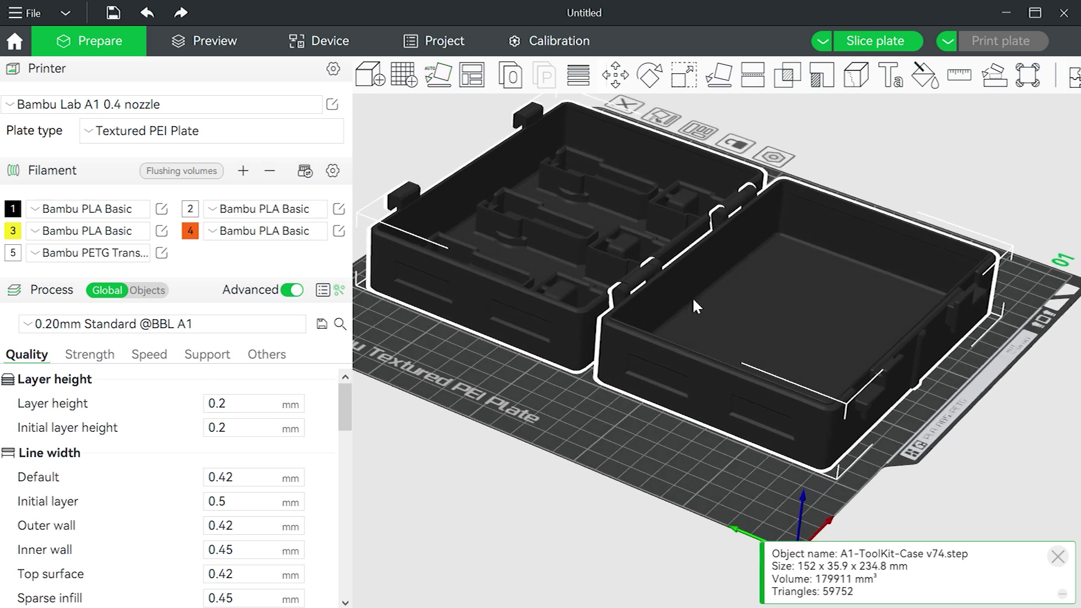
pyautogui.scroll(2, 696, 307)
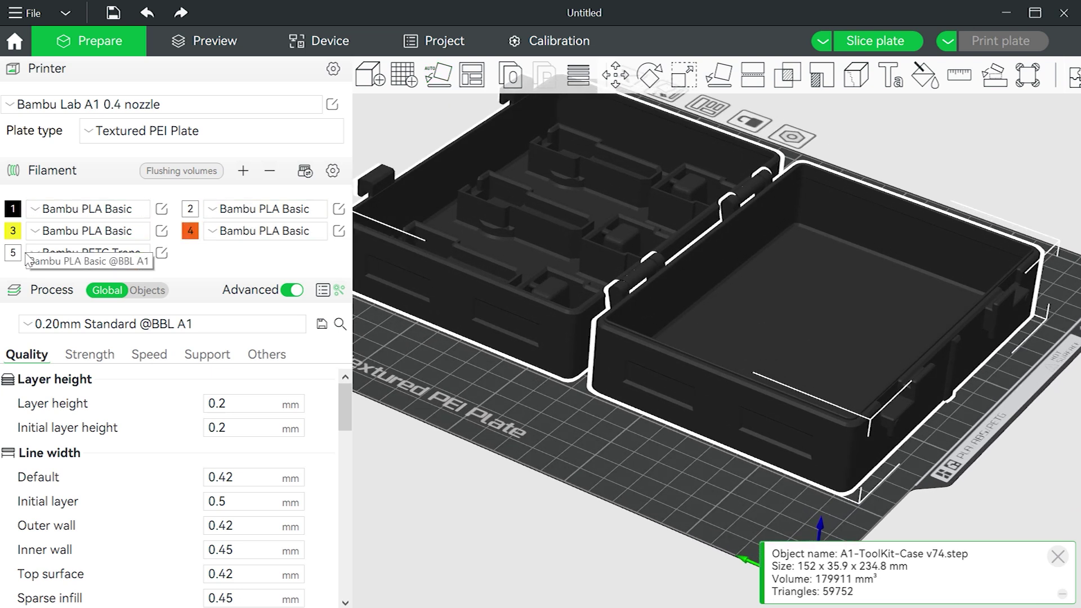
pyautogui.click(14, 213)
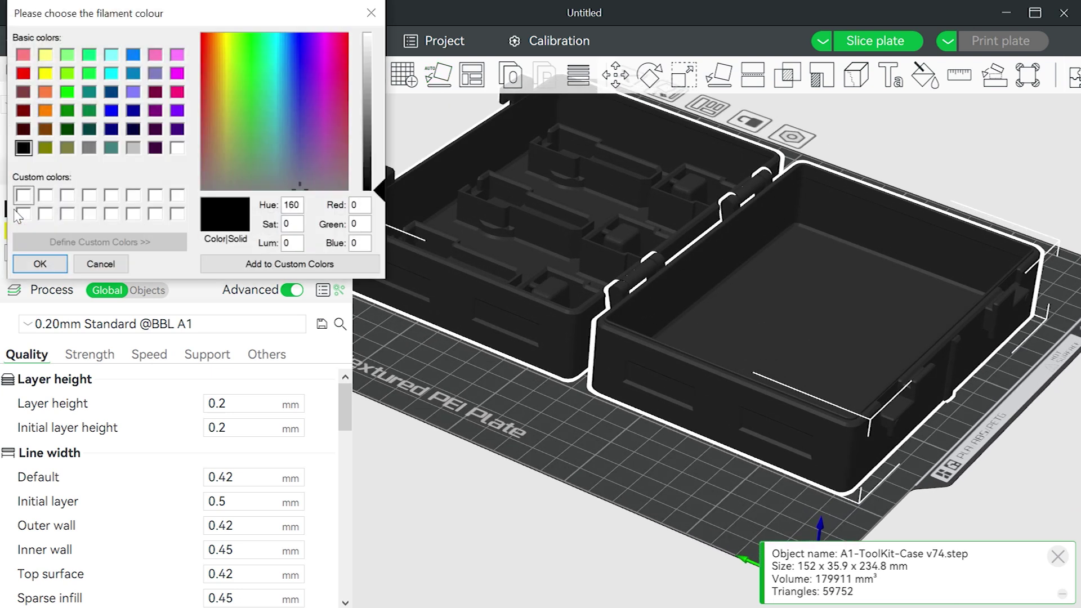
pyautogui.click(76, 98)
pyautogui.click(36, 260)
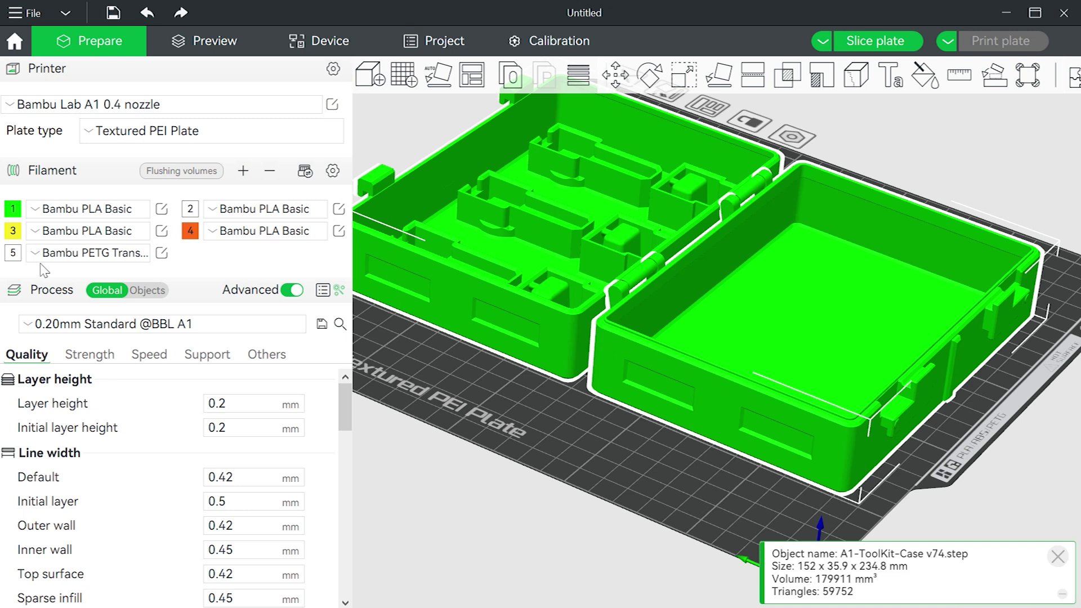
# Step: Fill-paint the lid's logo squares with filament 2, keeping the current process preset
pyautogui.moveTo(610, 453); pyautogui.dragTo(871, 299)
pyautogui.scroll(3, 871, 300)
pyautogui.click(925, 79)
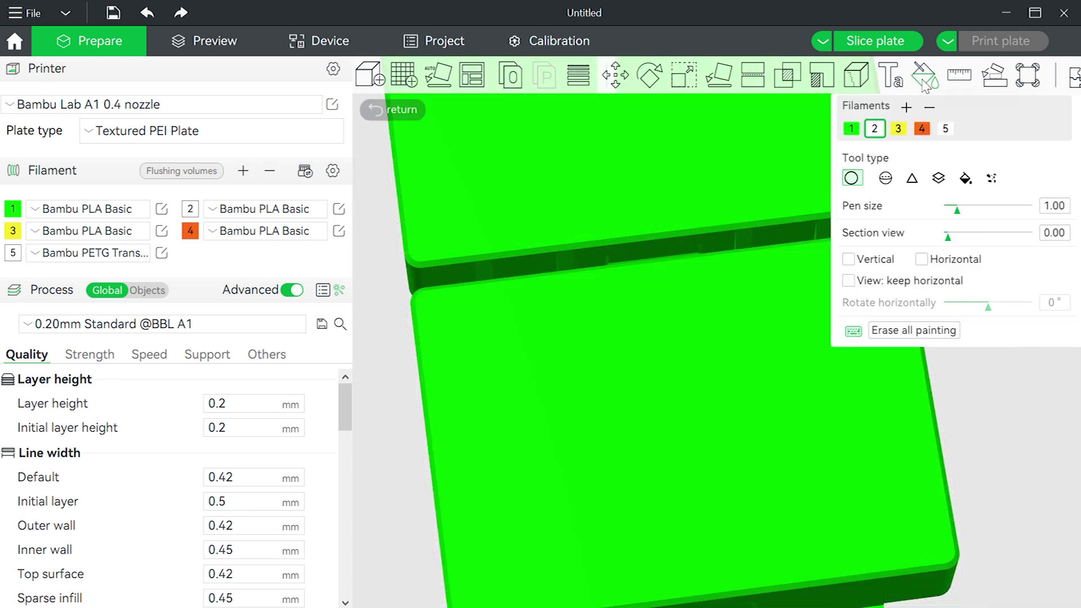
pyautogui.click(965, 178)
pyautogui.moveTo(514, 337)
pyautogui.mouseDown()
pyautogui.moveTo(607, 350)
pyautogui.moveTo(639, 324)
pyautogui.moveTo(768, 315)
pyautogui.moveTo(662, 383)
pyautogui.moveTo(715, 360)
pyautogui.moveTo(549, 436)
pyautogui.moveTo(623, 434)
pyautogui.mouseUp()
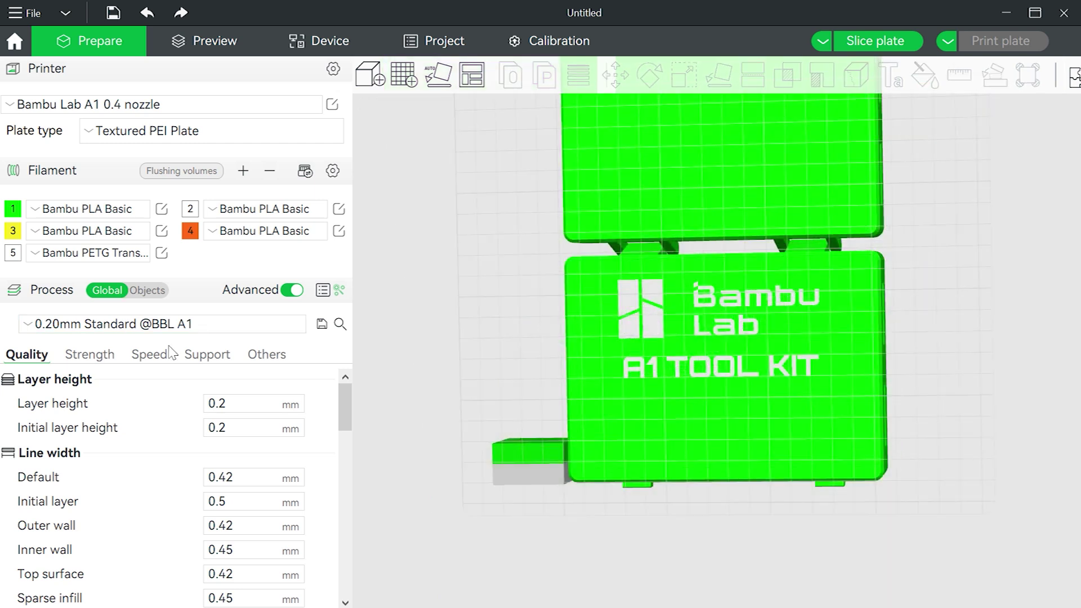
pyautogui.click(120, 322)
pyautogui.click(224, 322)
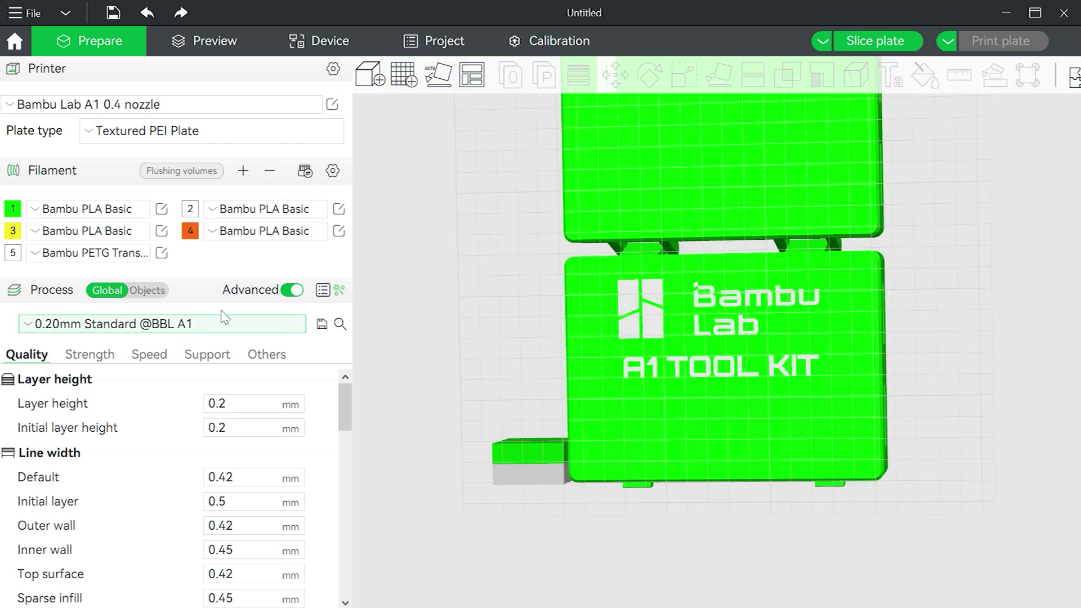
# Step: Set wall loops to 4 and the sparse infill pattern to Gyroid
pyautogui.click(88, 361)
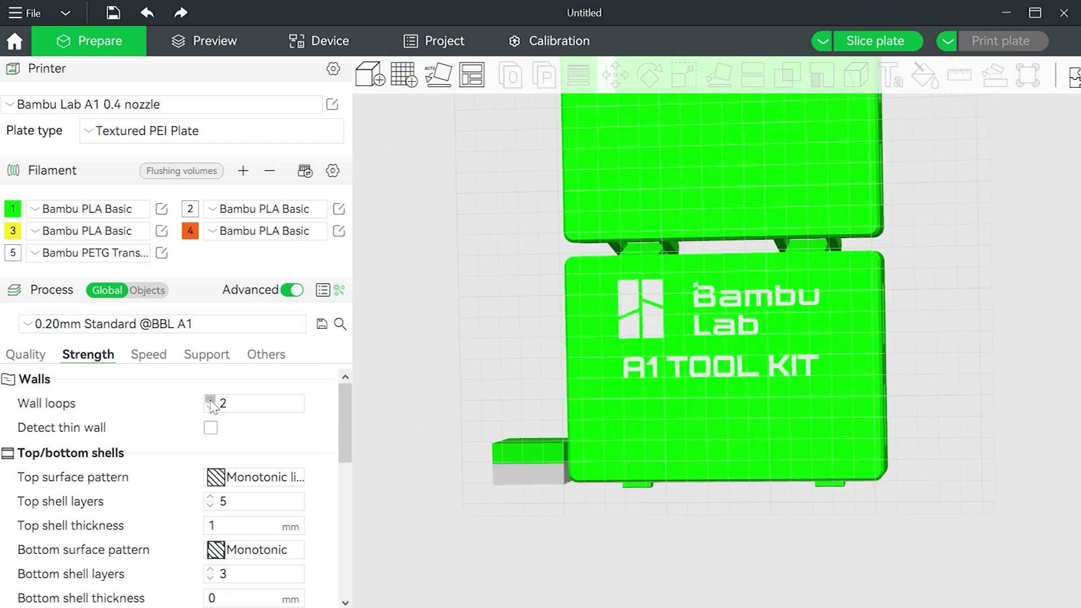
pyautogui.click(210, 398)
pyautogui.click(210, 399)
pyautogui.scroll(-1, 346, 416)
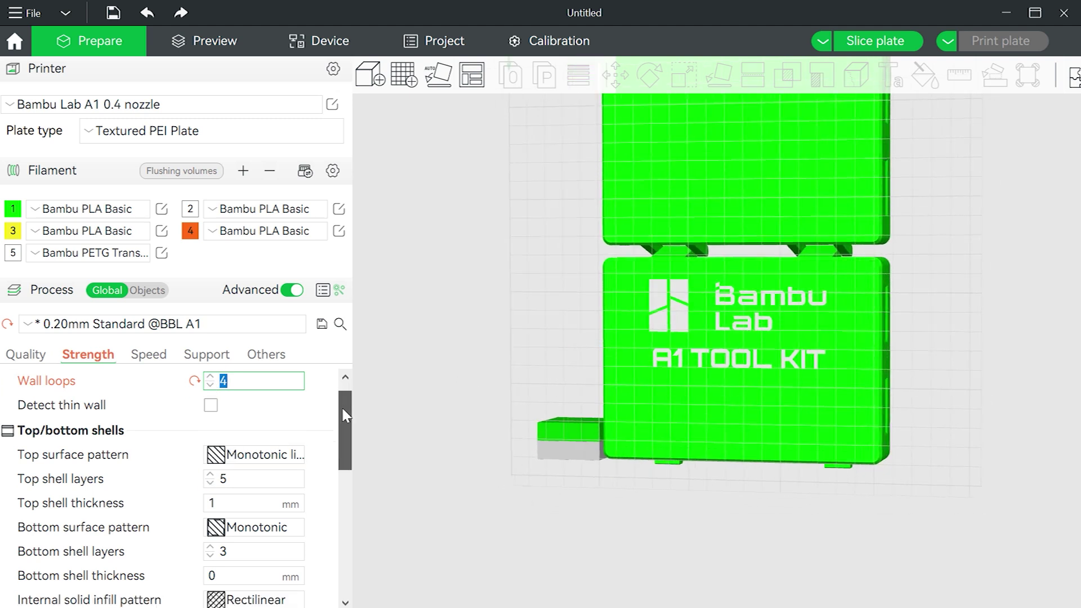
pyautogui.scroll(-5, 343, 416)
pyautogui.click(253, 527)
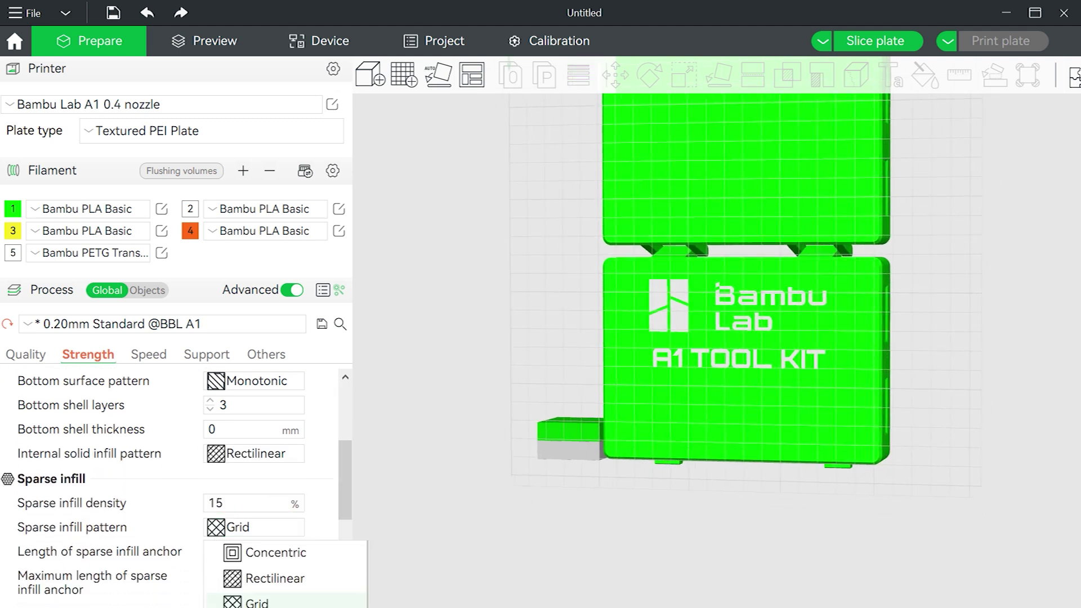
pyautogui.press('Down')
pyautogui.press('Down')
pyautogui.press('Down')
pyautogui.press('Down')
pyautogui.press('Down')
pyautogui.press('Return')
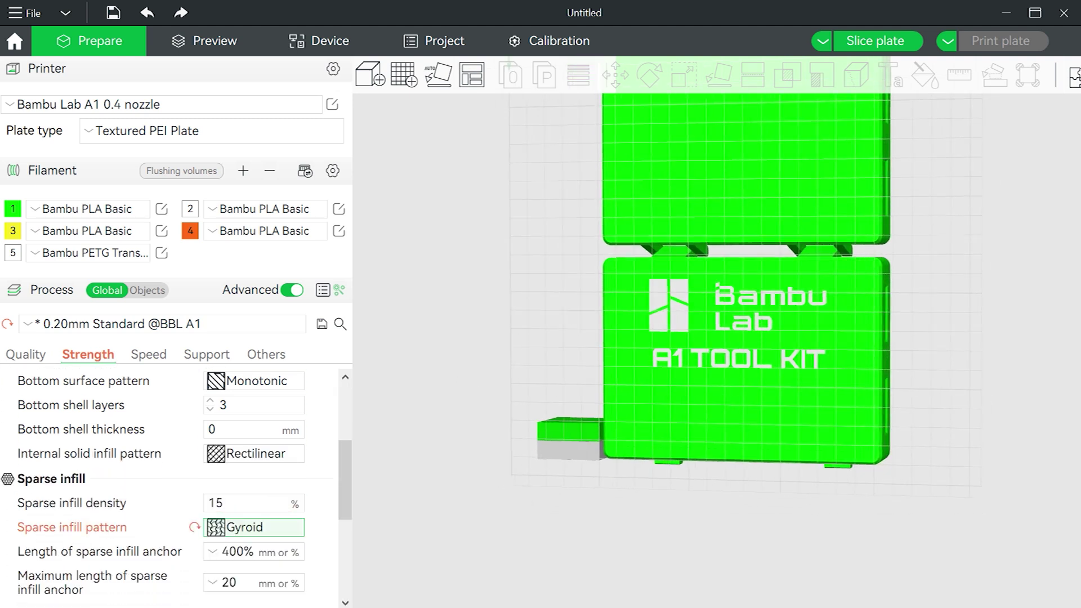
# Step: Enable tree(auto) supports on build plate only with filament 1 PLA as base, then slice
pyautogui.click(206, 354)
pyautogui.scroll(3, 343, 453)
pyautogui.scroll(1, 355, 425)
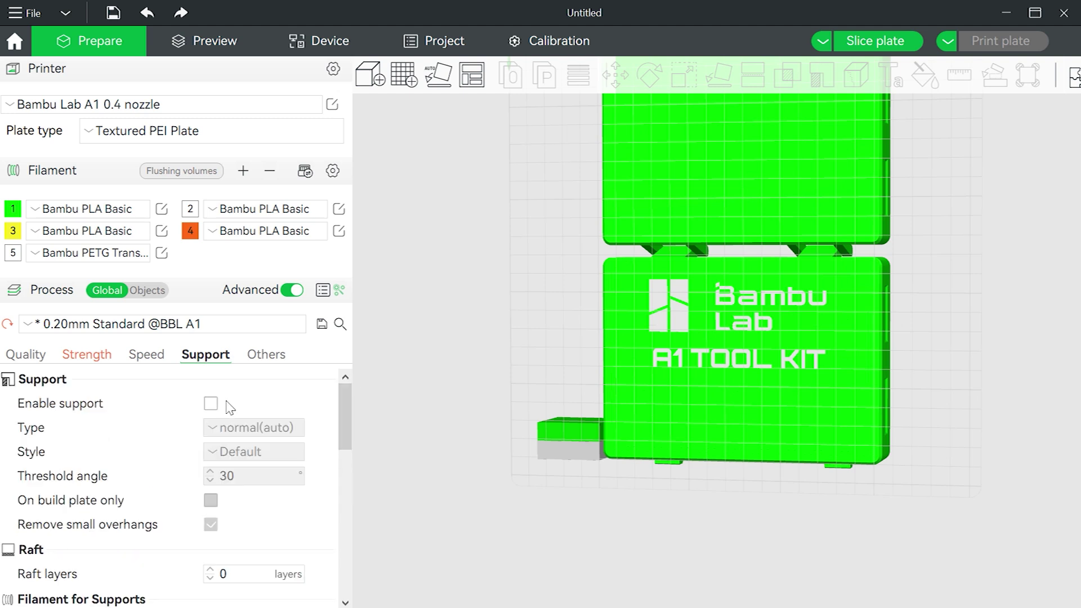
pyautogui.click(211, 403)
pyautogui.click(254, 427)
pyautogui.click(271, 471)
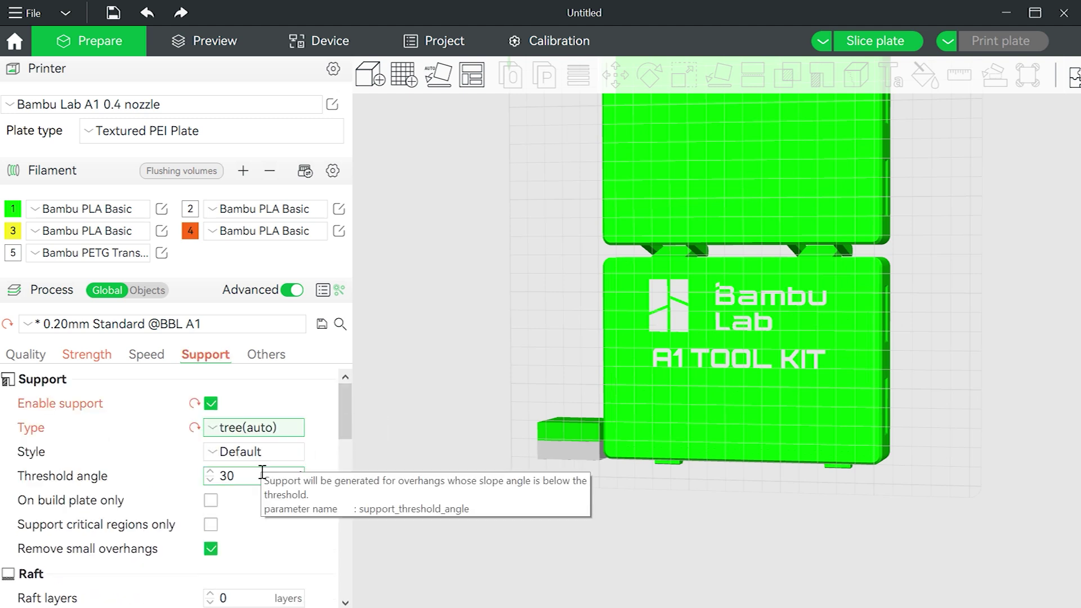
pyautogui.click(210, 500)
pyautogui.scroll(-3, 248, 397)
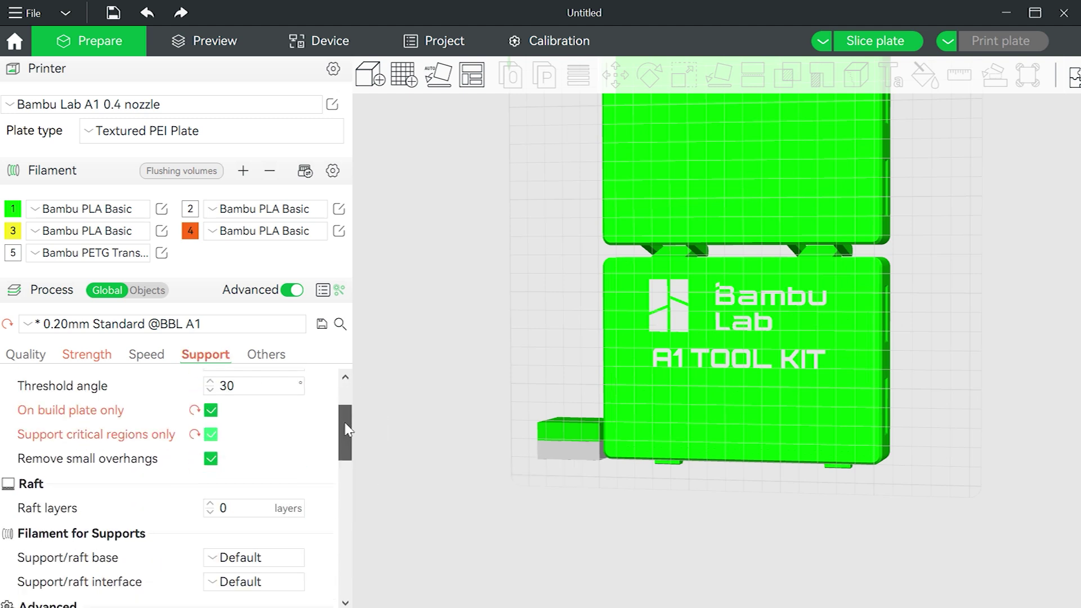
pyautogui.click(242, 512)
pyautogui.click(252, 558)
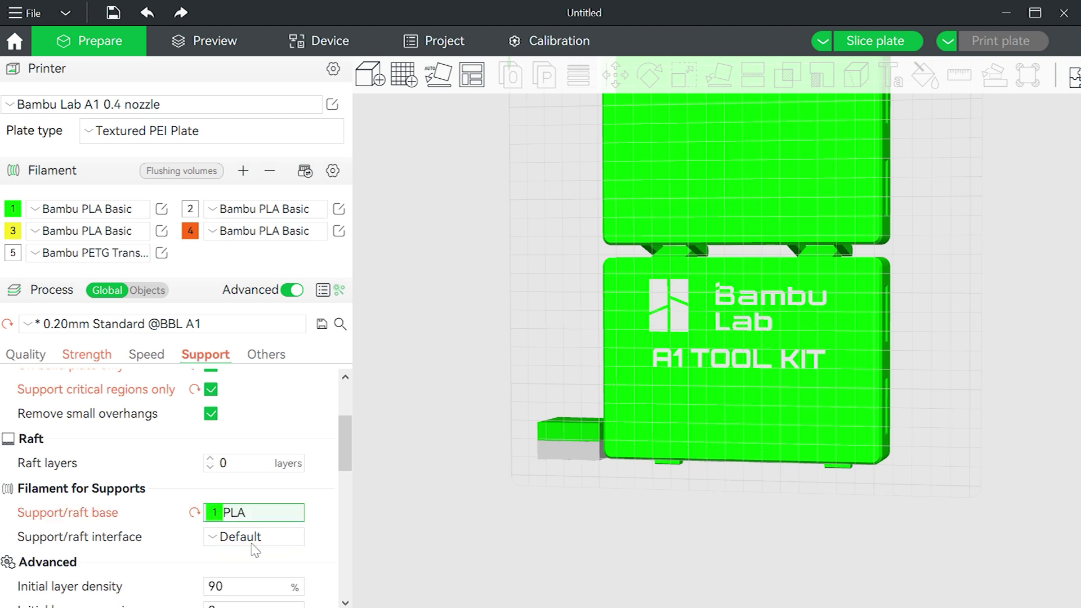
pyautogui.click(875, 45)
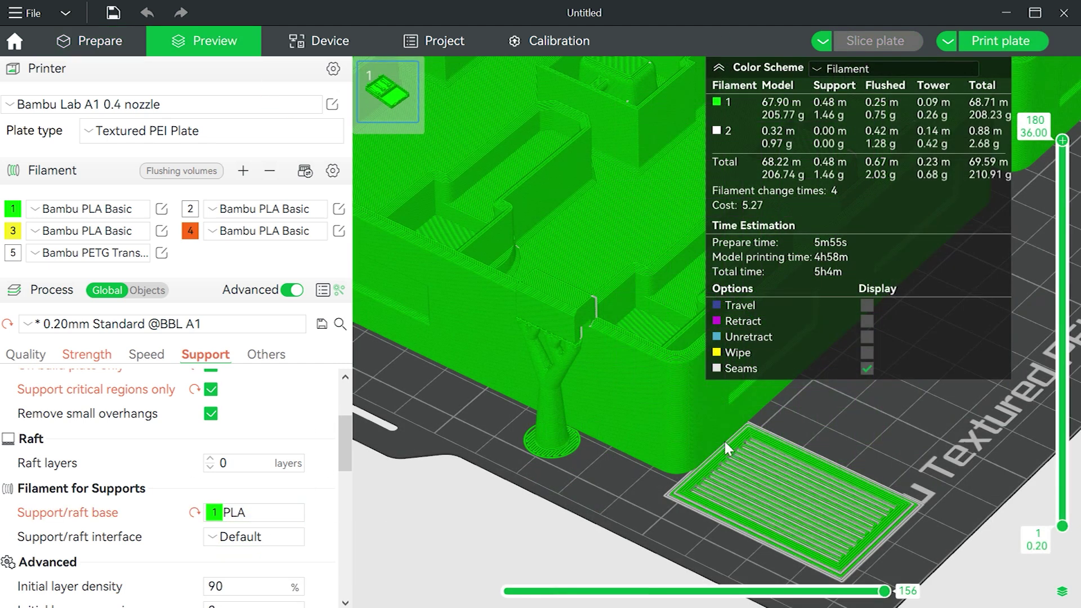
# Step: Shift the case slightly along X, to about 104, and re-slice the plate
pyautogui.click(90, 41)
pyautogui.scroll(-3, 484, 298)
pyautogui.moveTo(490, 305); pyautogui.dragTo(603, 313)
pyautogui.click(473, 276)
pyautogui.press('m')
pyautogui.moveTo(473, 276); pyautogui.dragTo(428, 265)
pyautogui.click(897, 40)
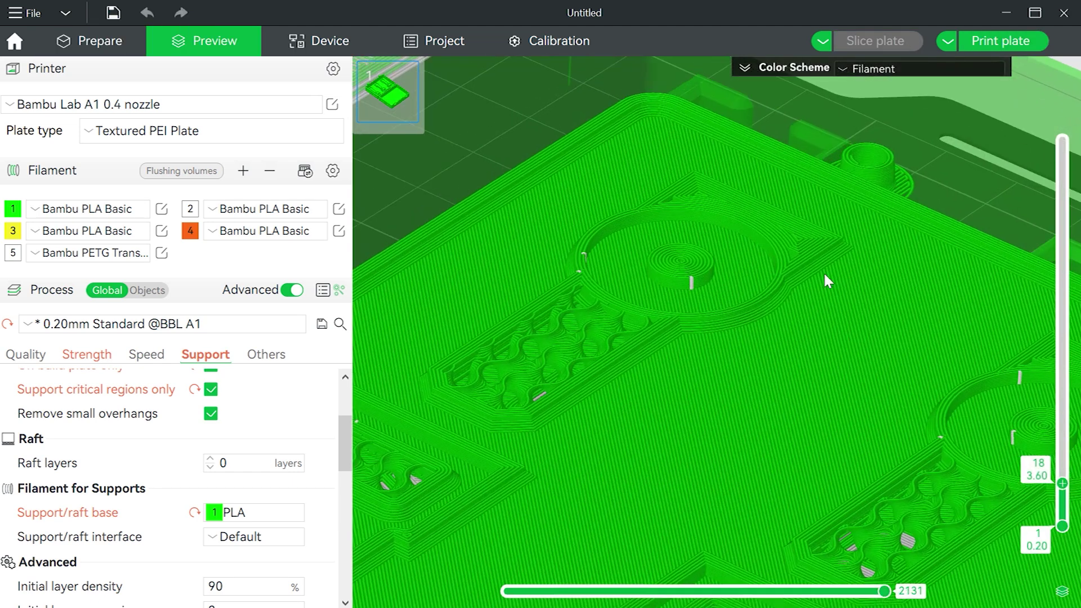
# Step: Insert a print pause at layer 23 and re-slice the plate
pyautogui.scroll(5, 823, 272)
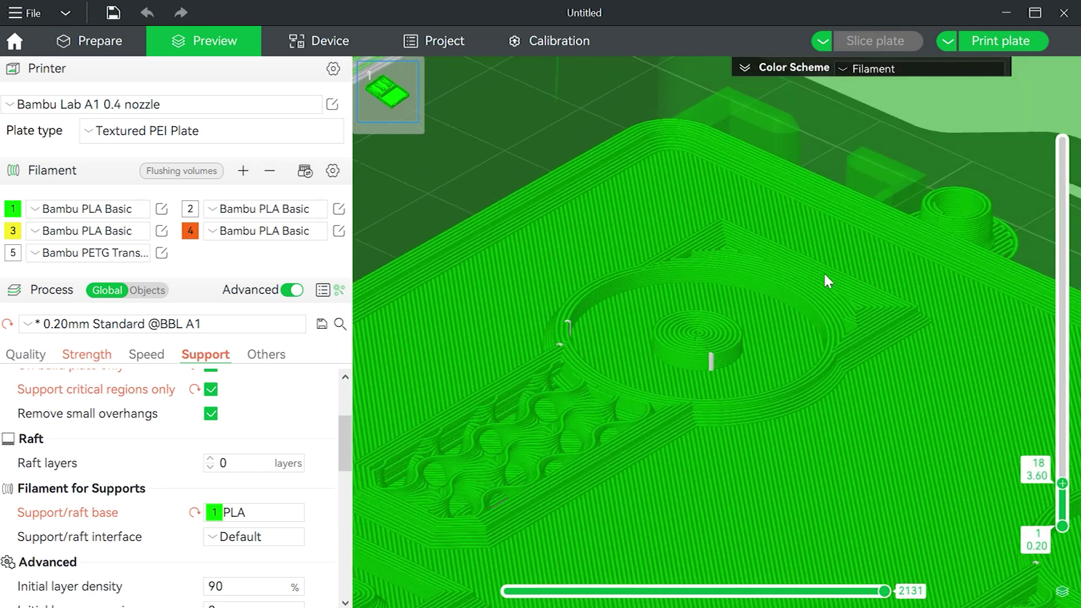
pyautogui.scroll(-2, 823, 272)
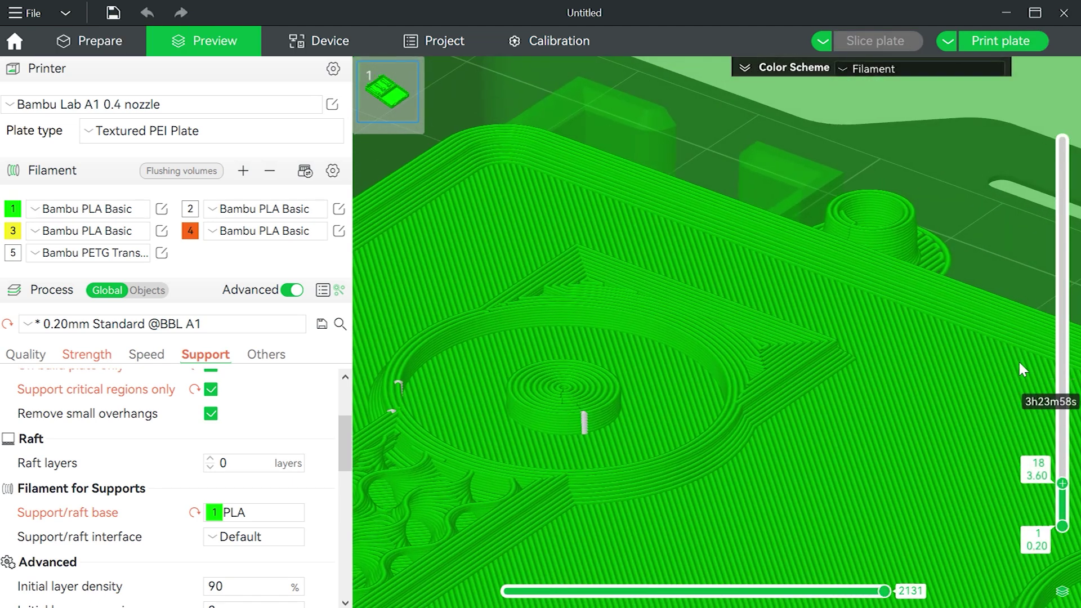
pyautogui.moveTo(1062, 483)
pyautogui.mouseDown()
pyautogui.moveTo(1062, 469)
pyautogui.moveTo(1066, 478)
pyautogui.mouseUp()
pyautogui.rightClick(1063, 473)
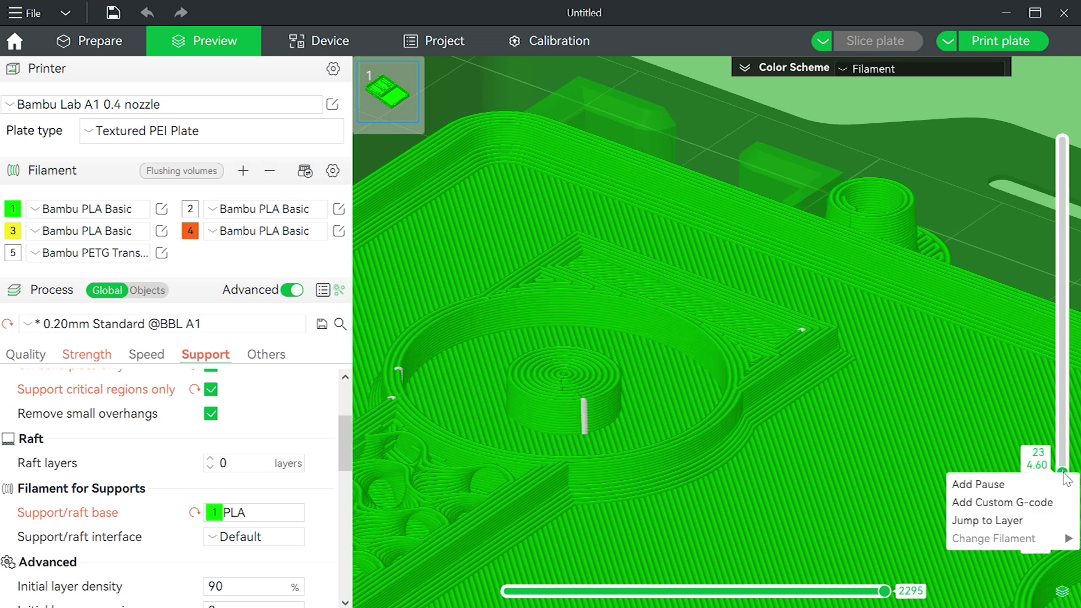
pyautogui.click(980, 483)
pyautogui.click(878, 41)
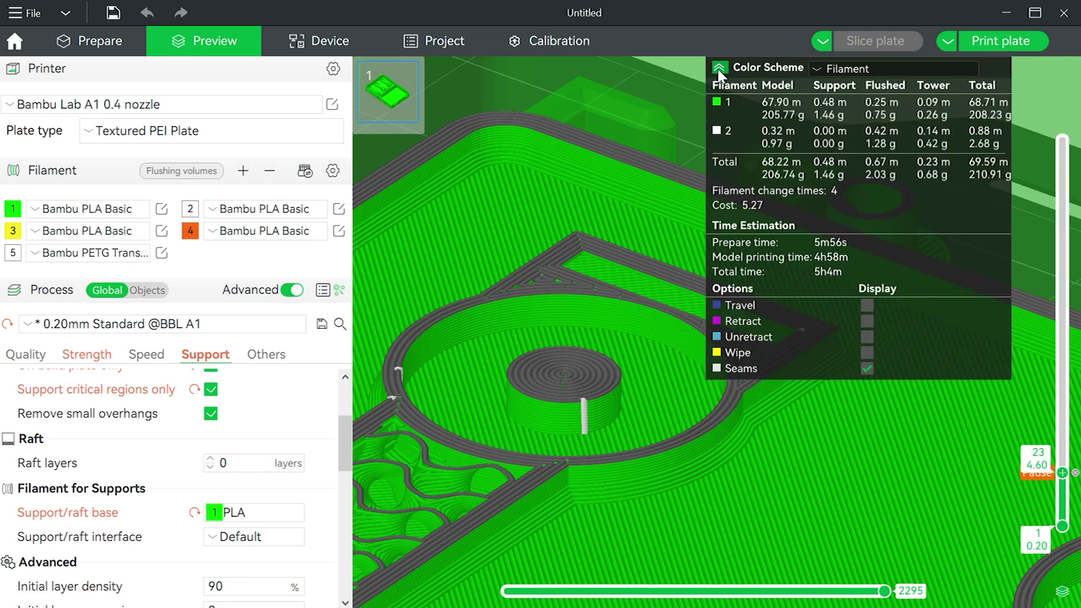
pyautogui.click(719, 67)
pyautogui.moveTo(1062, 474); pyautogui.dragTo(1075, 525)
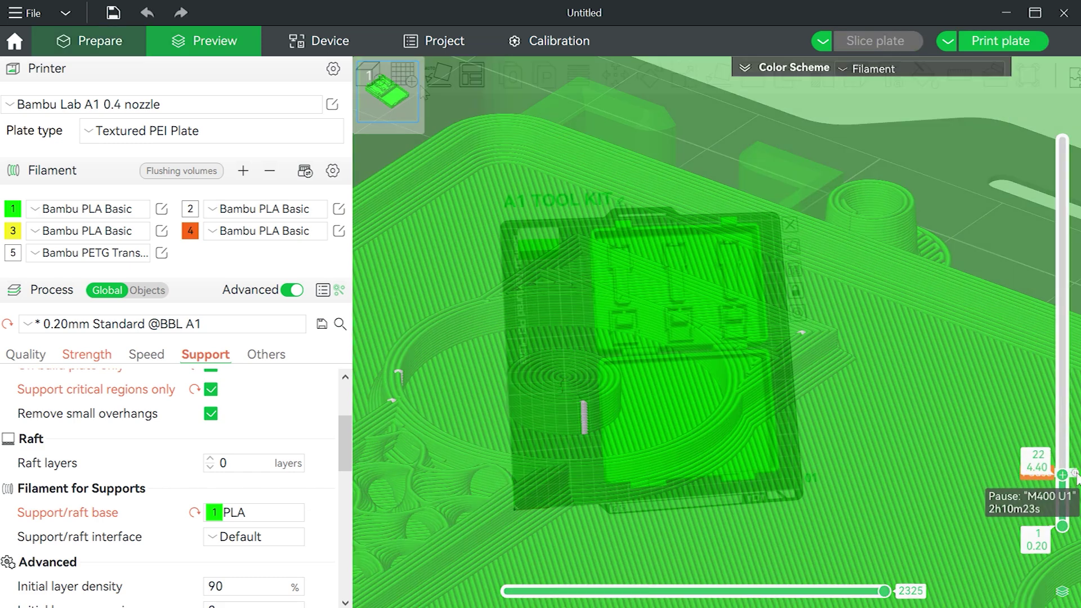
pyautogui.click(89, 40)
# Step: Import A1-ToolKit-Case-Slides.step onto plate 2 and split it into separate objects
pyautogui.click(380, 81)
pyautogui.click(322, 137)
pyautogui.click(530, 479)
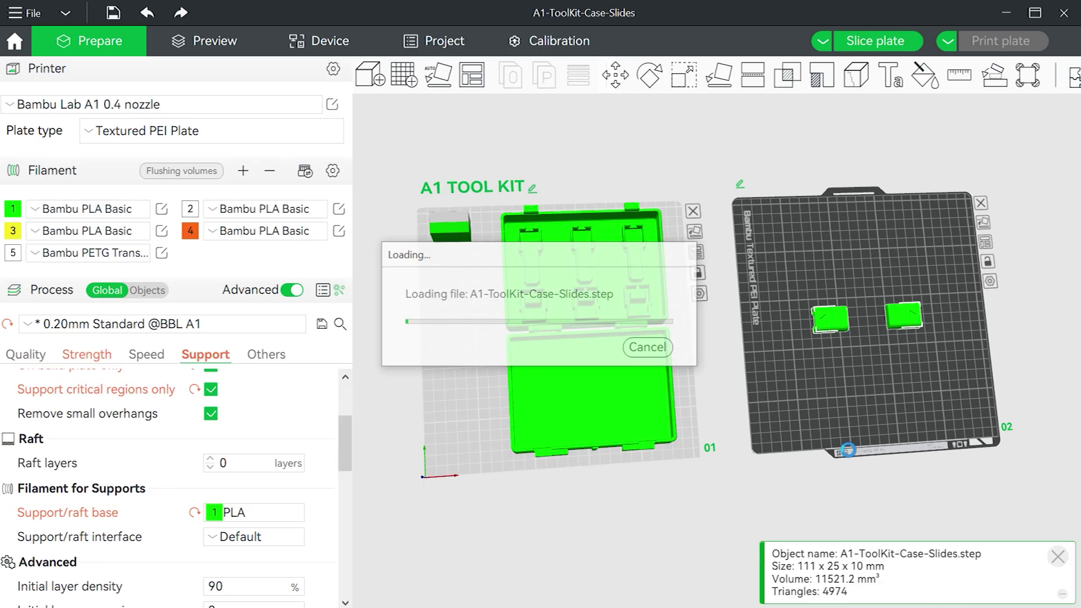
pyautogui.rightClick(838, 316)
pyautogui.moveTo(888, 432)
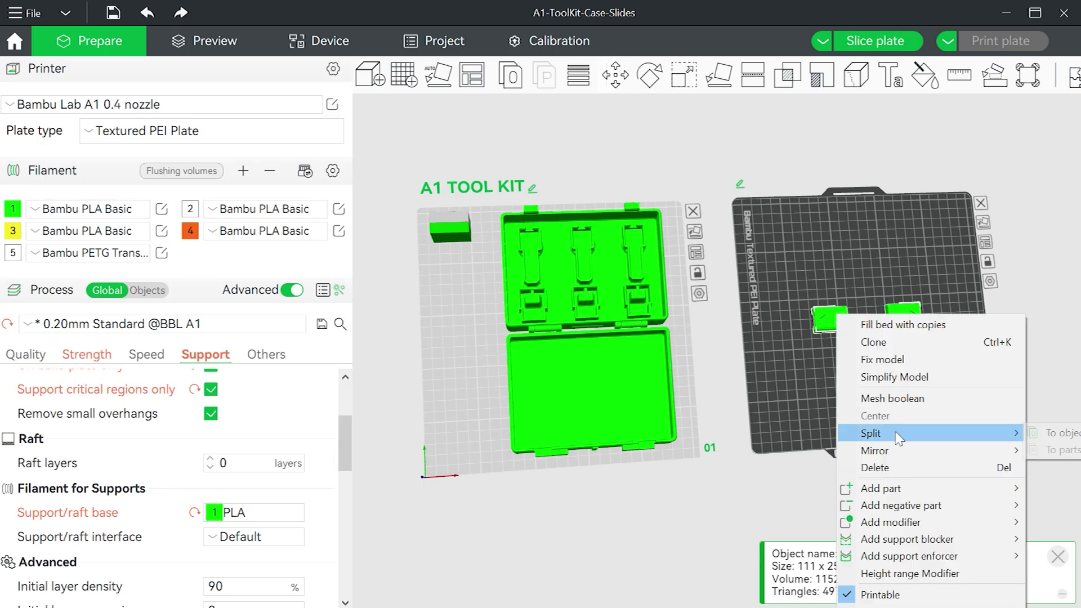
pyautogui.click(1053, 432)
pyautogui.scroll(5, 822, 440)
pyautogui.scroll(-3, 822, 448)
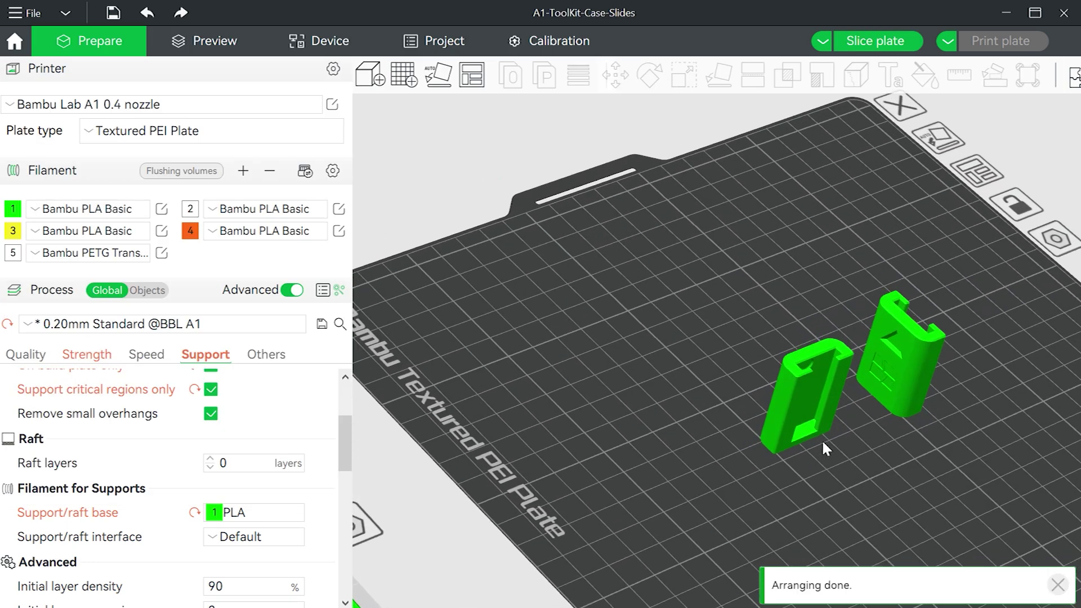
# Step: Slice the second plate and step through its layers down to layer 96
pyautogui.click(875, 41)
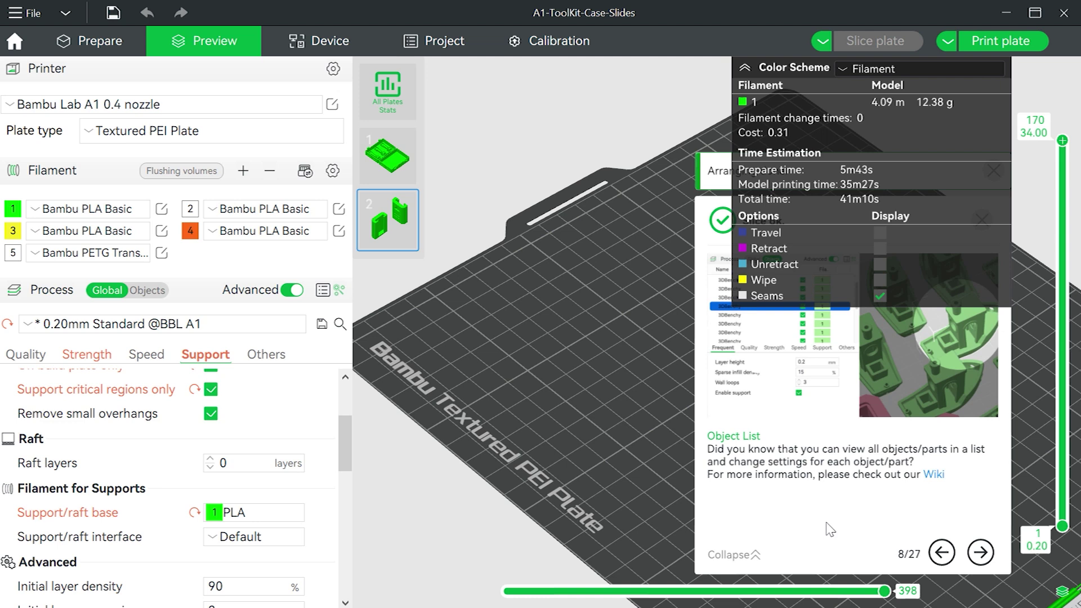
pyautogui.click(745, 67)
pyautogui.moveTo(1062, 139)
pyautogui.mouseDown()
pyautogui.moveTo(1063, 375)
pyautogui.moveTo(1062, 139)
pyautogui.mouseUp()
pyautogui.click(89, 41)
# Step: Assign filament 2 to both slide pieces
pyautogui.click(274, 384)
pyautogui.click(274, 384)
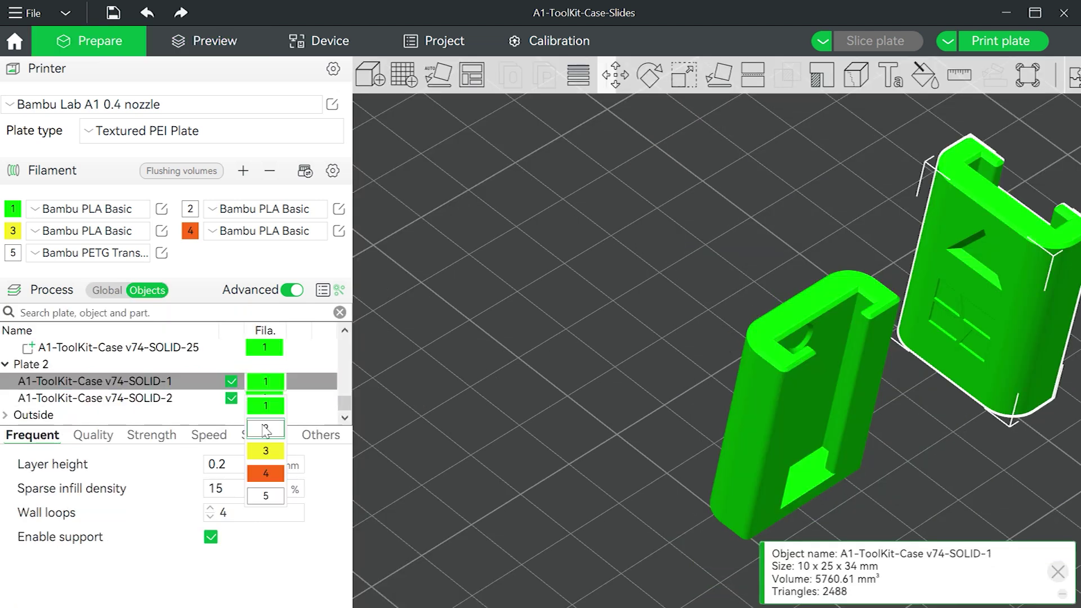
pyautogui.click(265, 426)
pyautogui.click(265, 398)
pyautogui.click(265, 398)
pyautogui.click(265, 442)
pyautogui.click(461, 379)
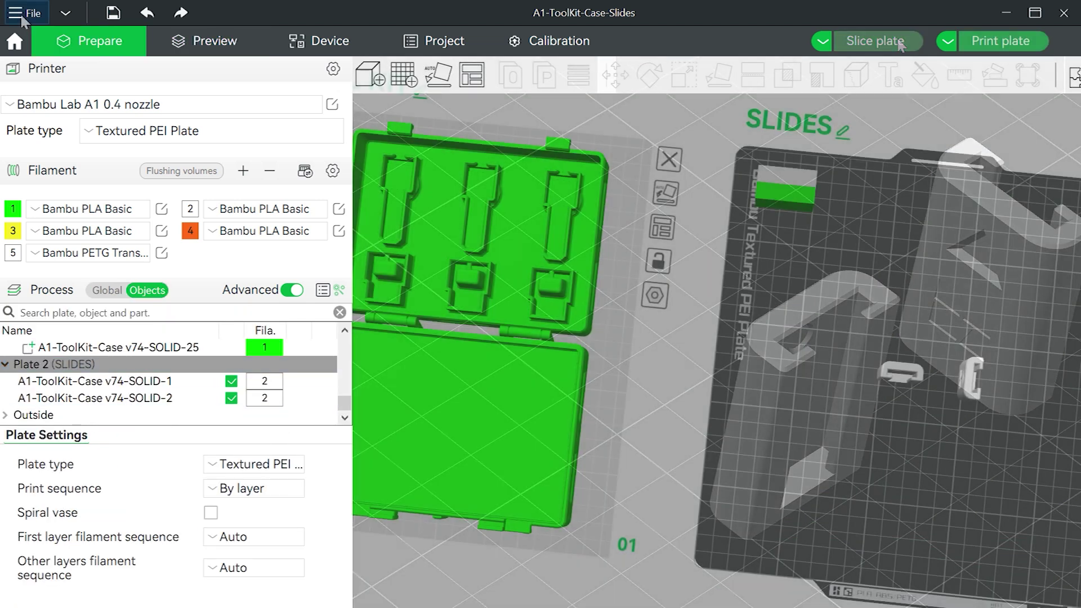
# Step: Save the project under the new name A1-ToolKit-Case
pyautogui.click(19, 13)
pyautogui.click(62, 104)
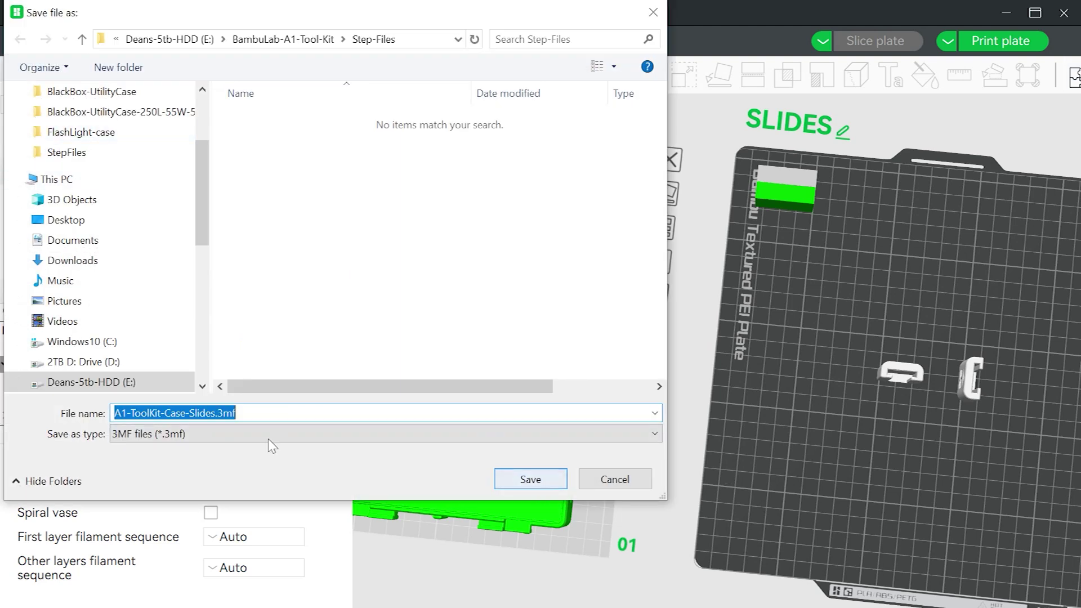
pyautogui.moveTo(185, 412); pyautogui.dragTo(536, 412)
pyautogui.press('BackSpace')
pyautogui.press('Return')
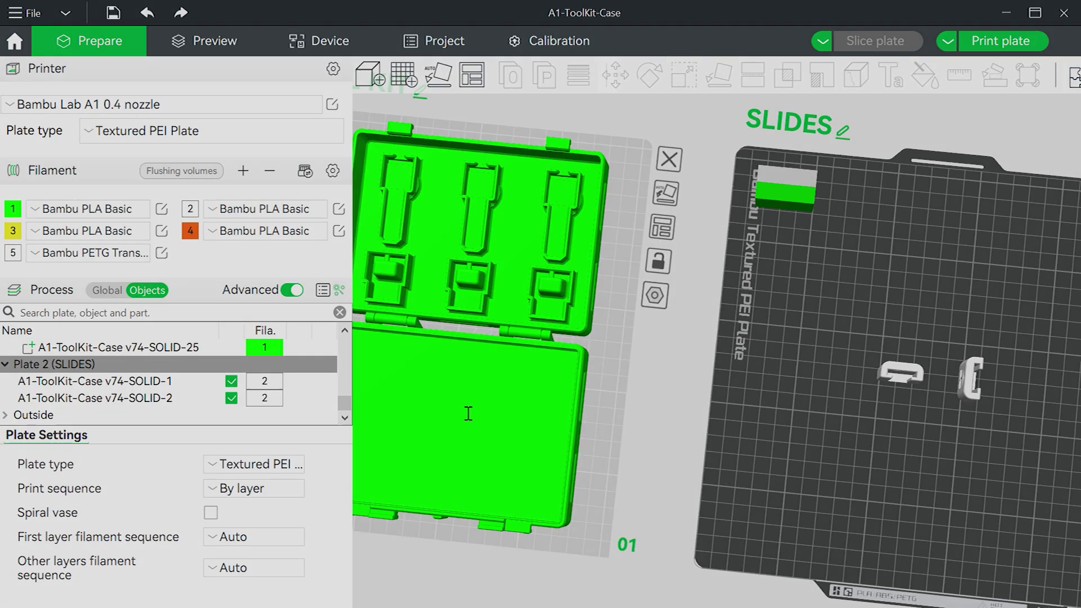